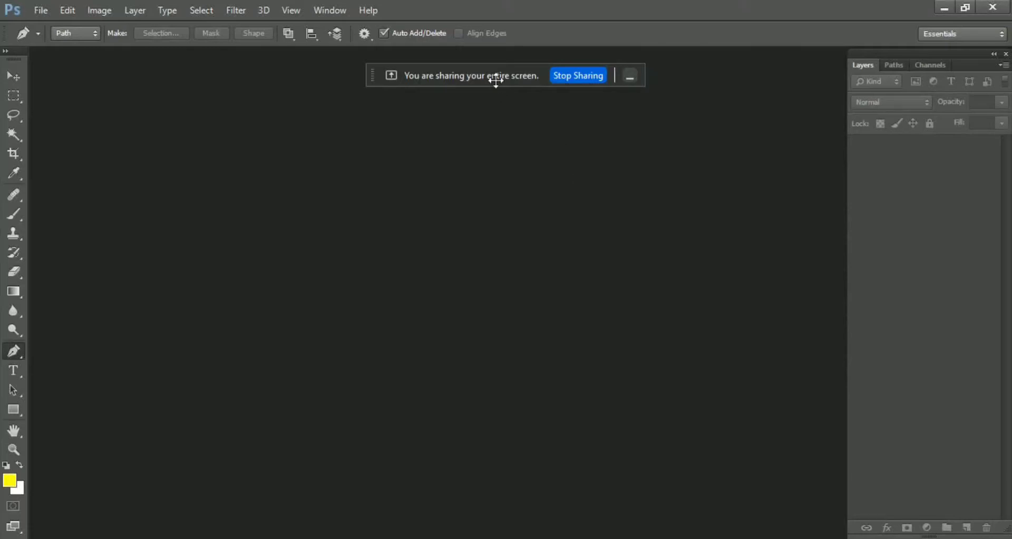
# Create a new document from the 1080 px X 1080 px preset at 300 pixels/inch
pyautogui.moveTo(496, 79); pyautogui.dragTo(680, 17)
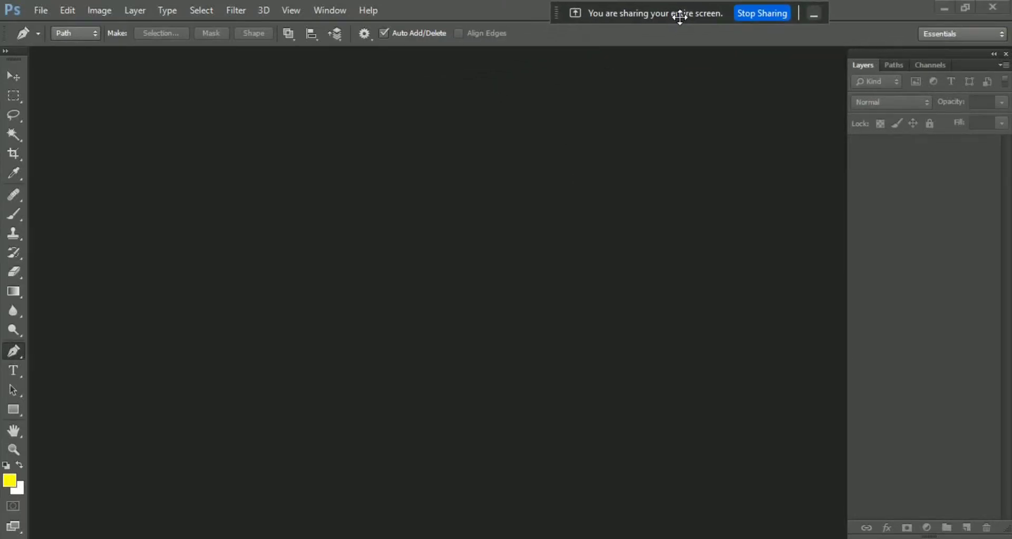
pyautogui.click(42, 10)
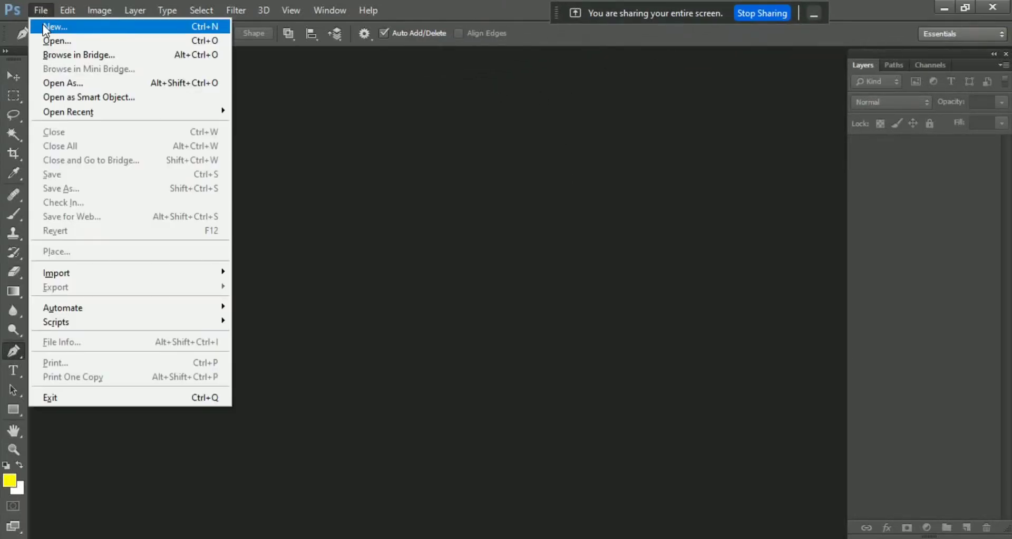
pyautogui.click(158, 30)
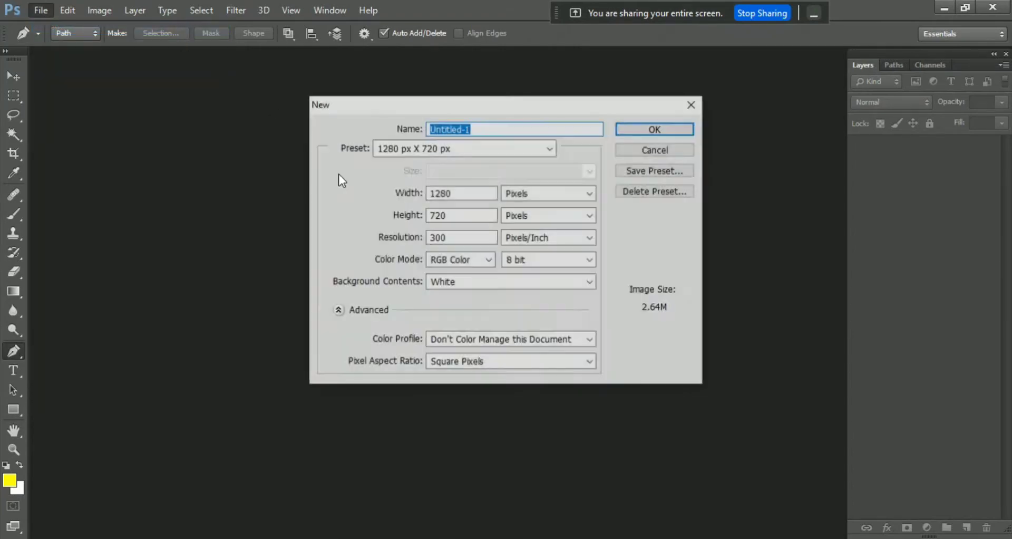
pyautogui.click(552, 149)
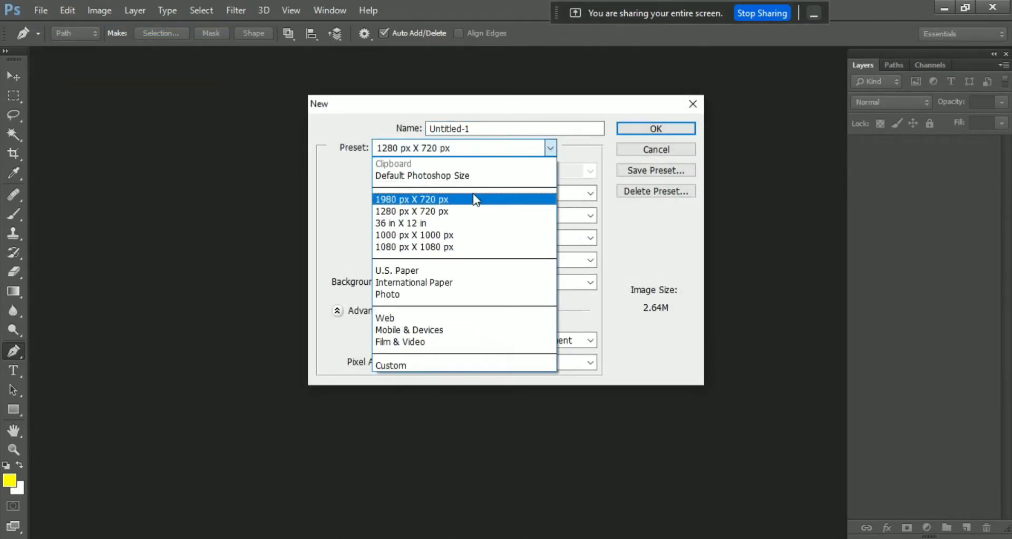
pyautogui.click(475, 246)
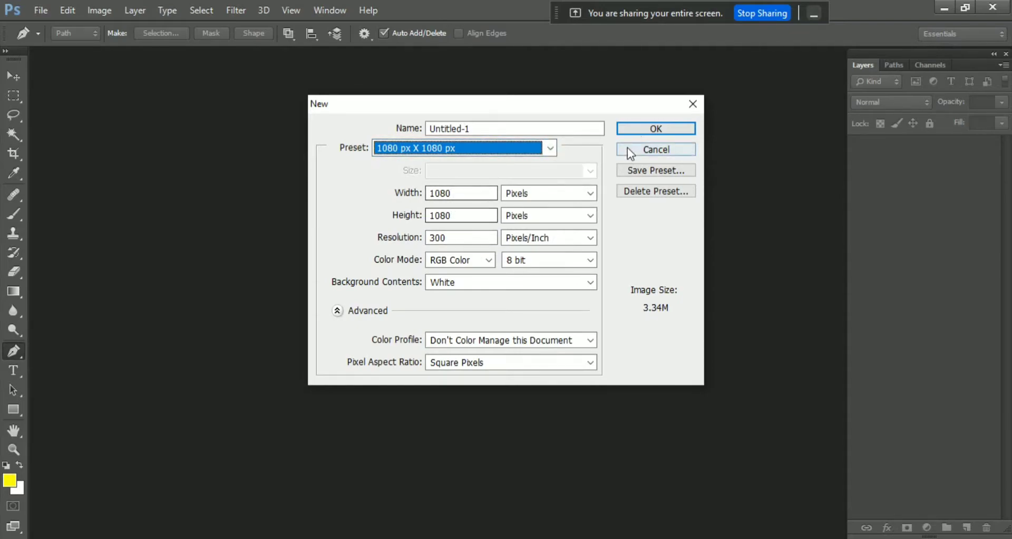
pyautogui.click(654, 129)
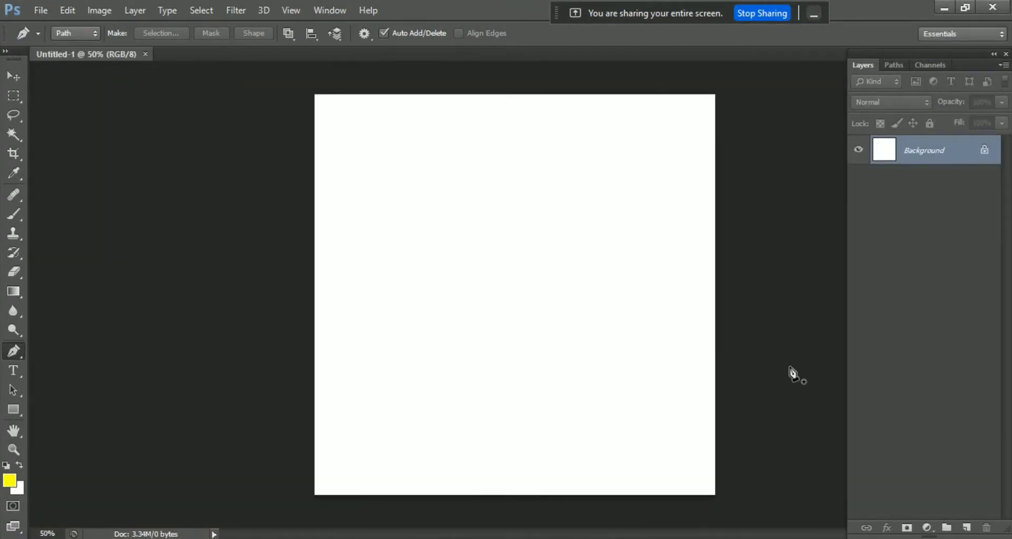
# Add a Solid Color fill layer set to pure red ff0000 covering the canvas
pyautogui.click(928, 528)
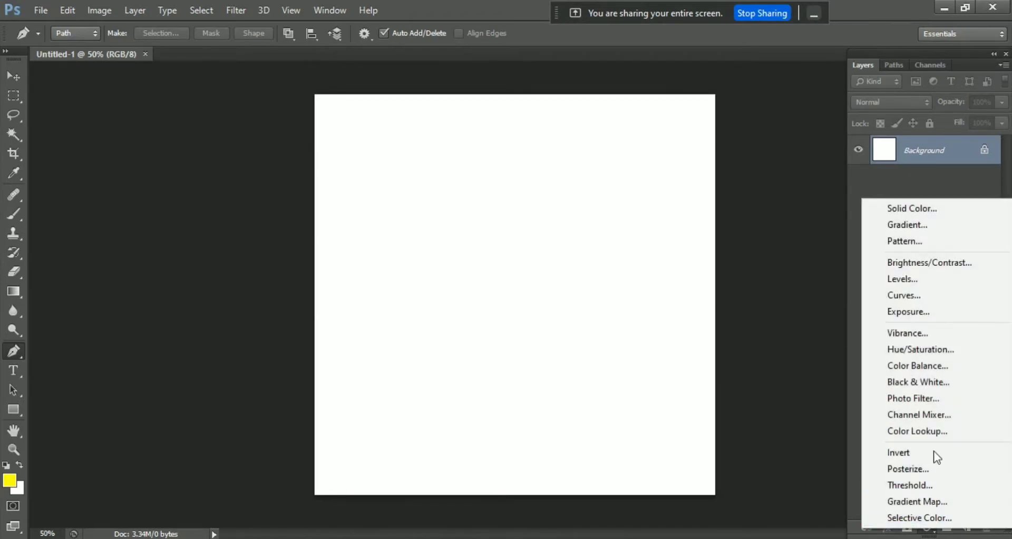
pyautogui.click(922, 209)
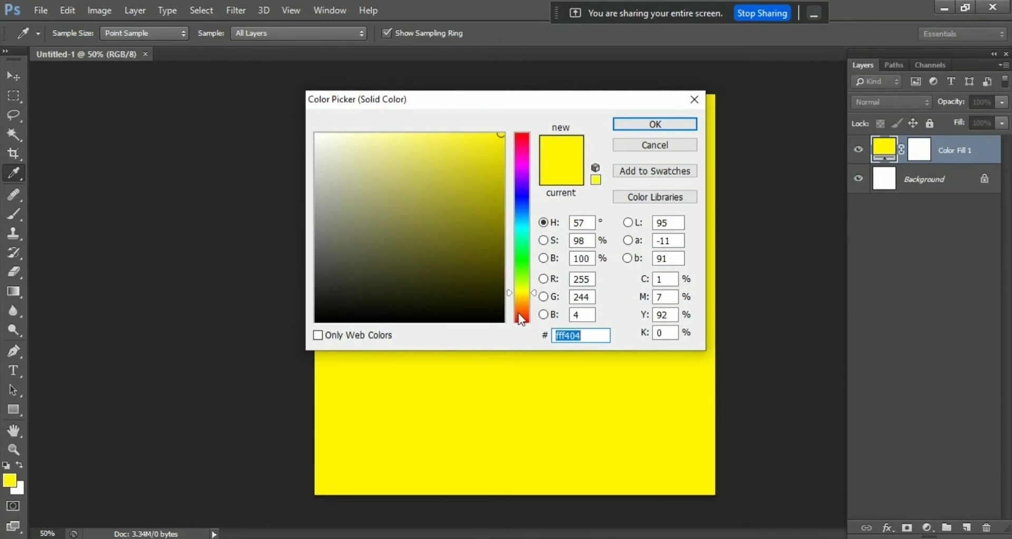
pyautogui.click(522, 331)
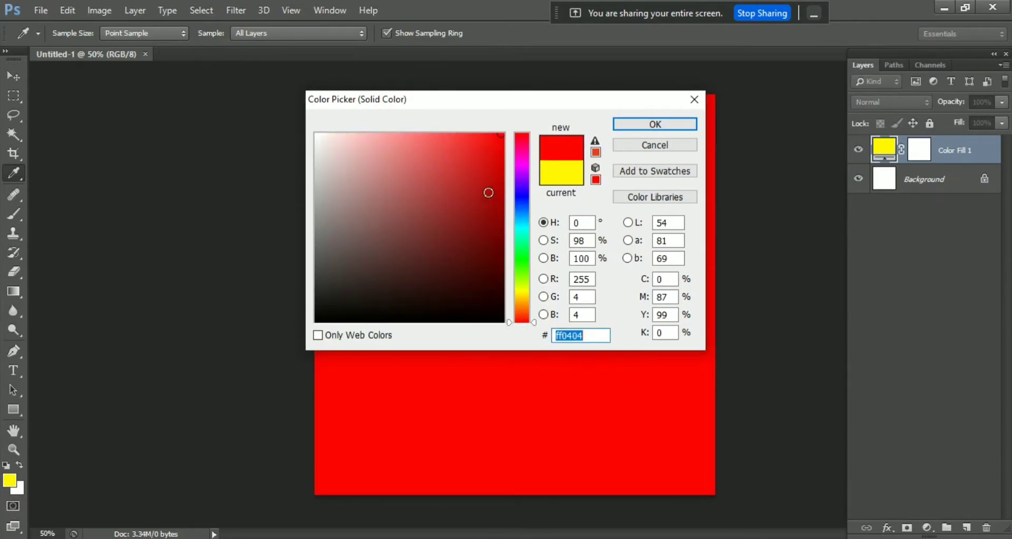
pyautogui.moveTo(498, 139); pyautogui.dragTo(522, 103)
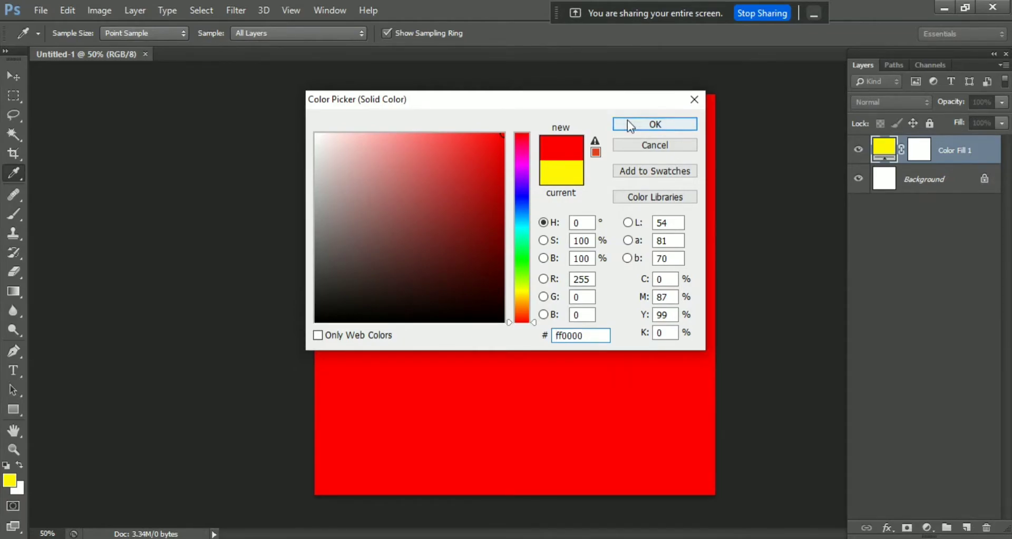
pyautogui.click(653, 125)
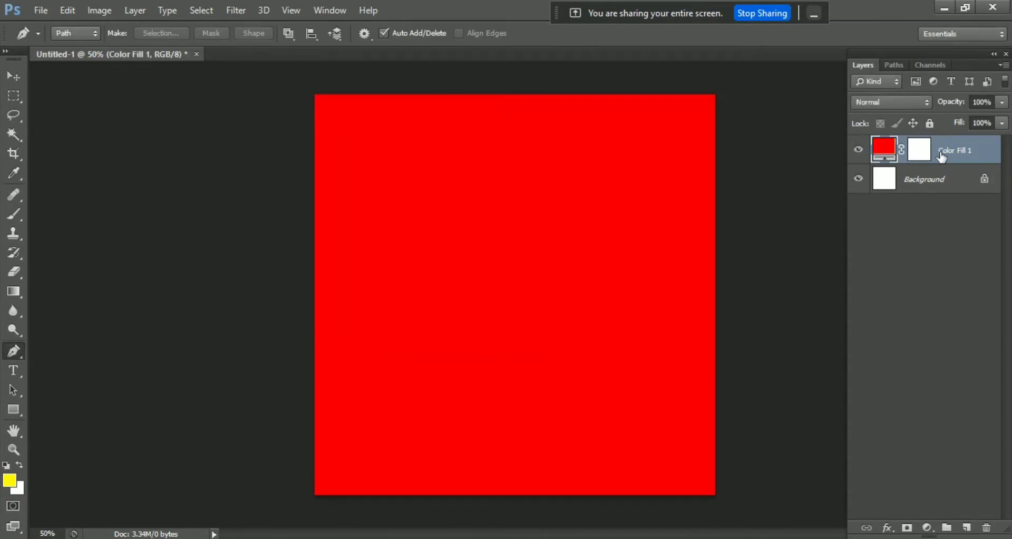
# On a new layer, paint a soft bright-yellow brush dab at the canvas centre
pyautogui.click(967, 527)
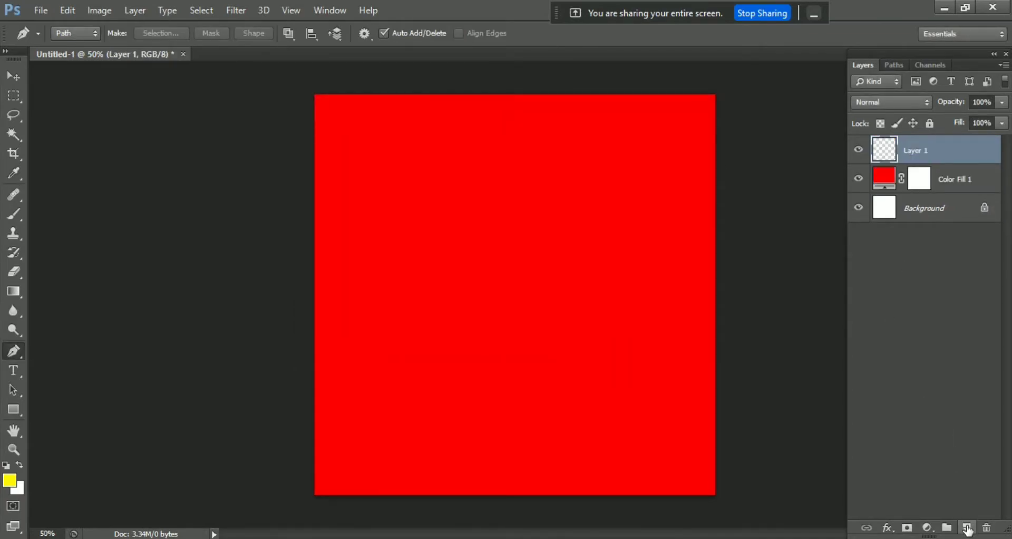
pyautogui.click(14, 216)
pyautogui.click(87, 211)
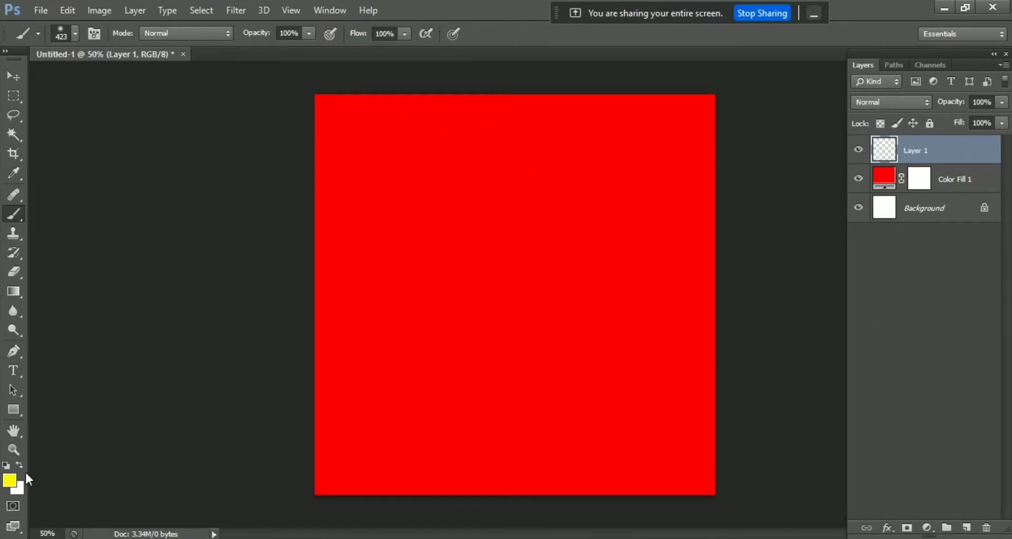
pyautogui.click(11, 480)
pyautogui.moveTo(497, 137); pyautogui.dragTo(527, 112)
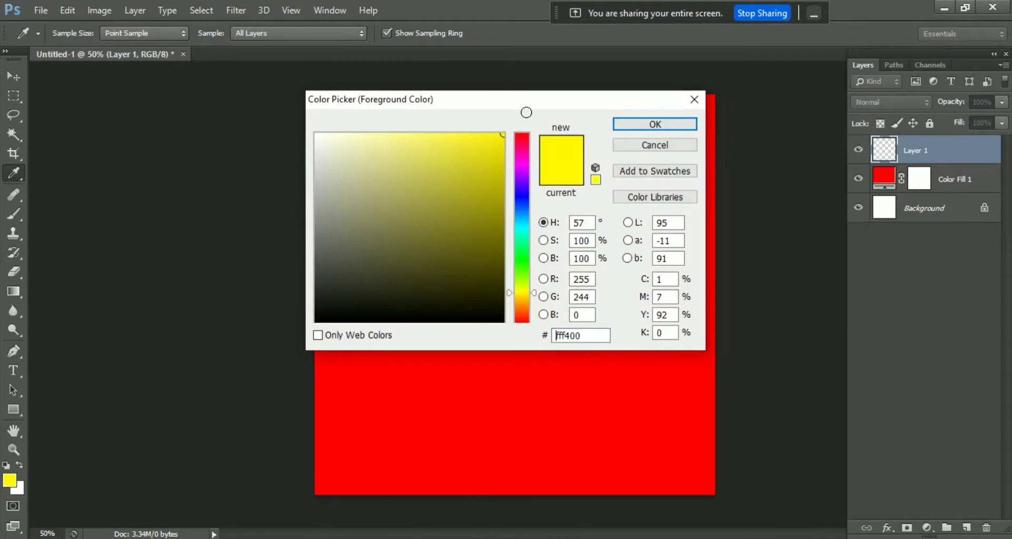
pyautogui.click(625, 124)
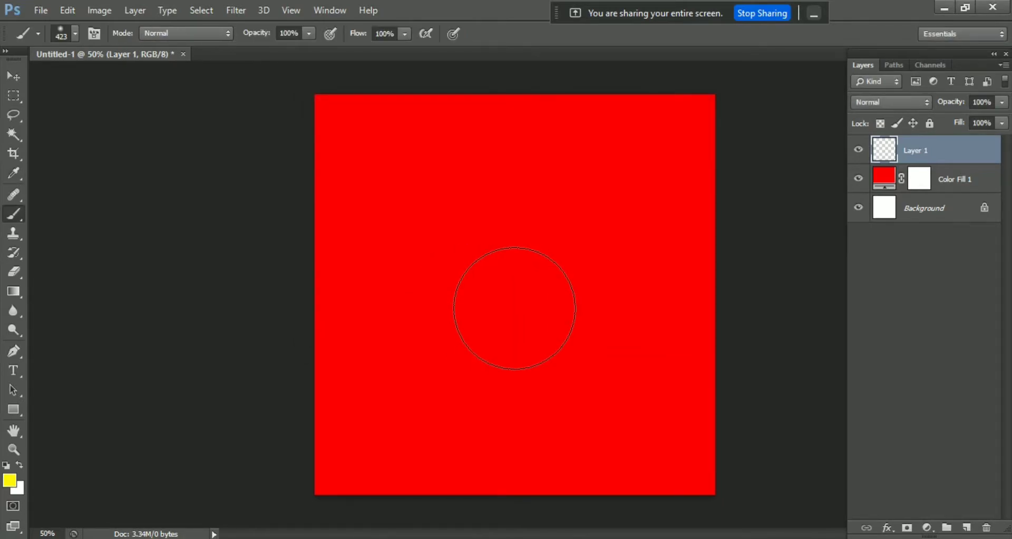
pyautogui.click(523, 297)
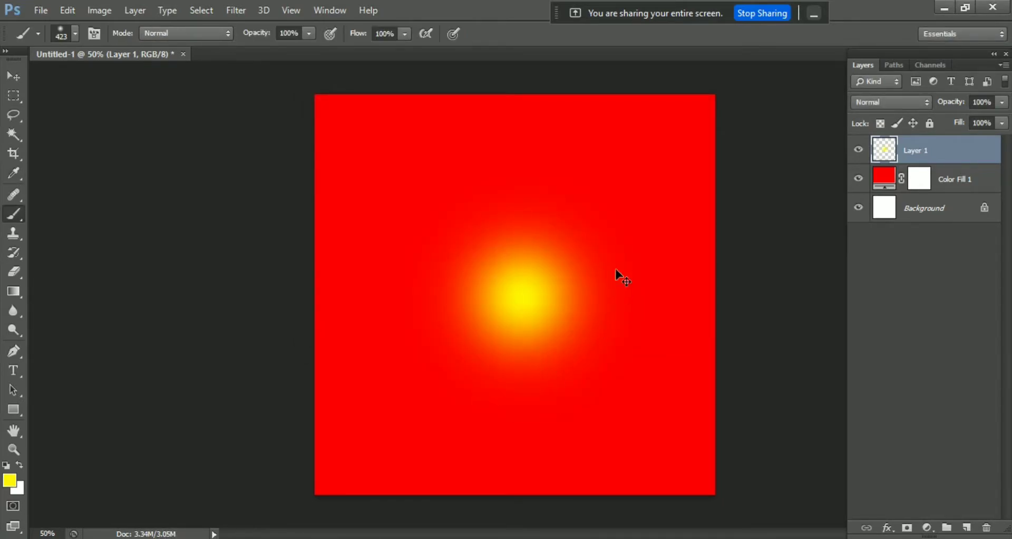
# Free-transform the yellow dab to about 346%, recentre it, and commit the glow
pyautogui.hotkey('ctrl', 't')
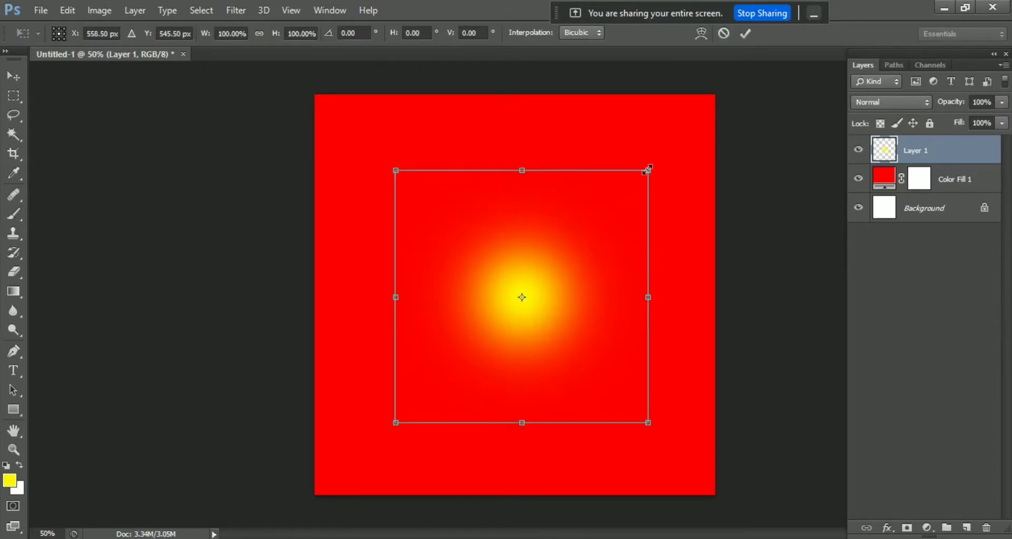
pyautogui.moveTo(648, 169); pyautogui.dragTo(801, 6)
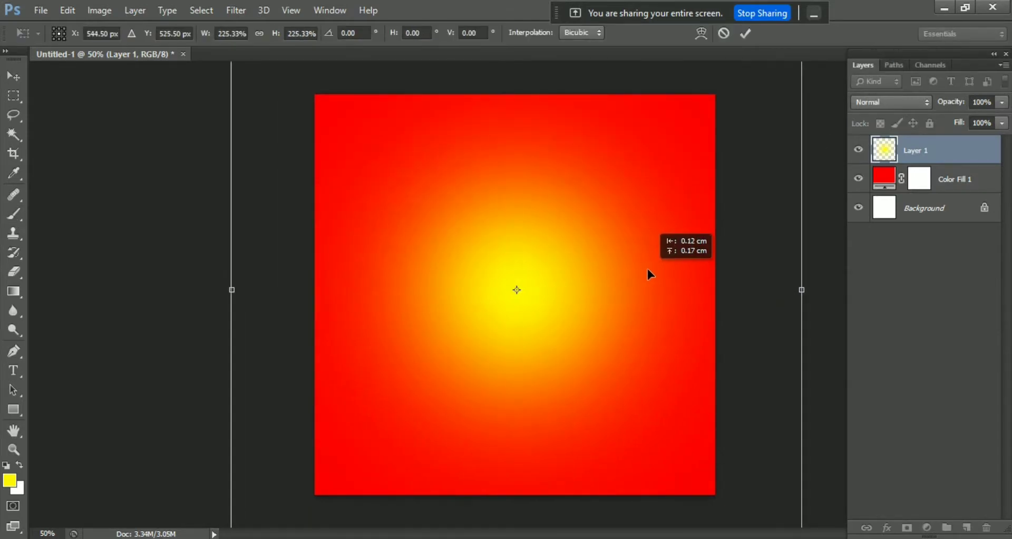
pyautogui.hotkey('ctrl', '0')
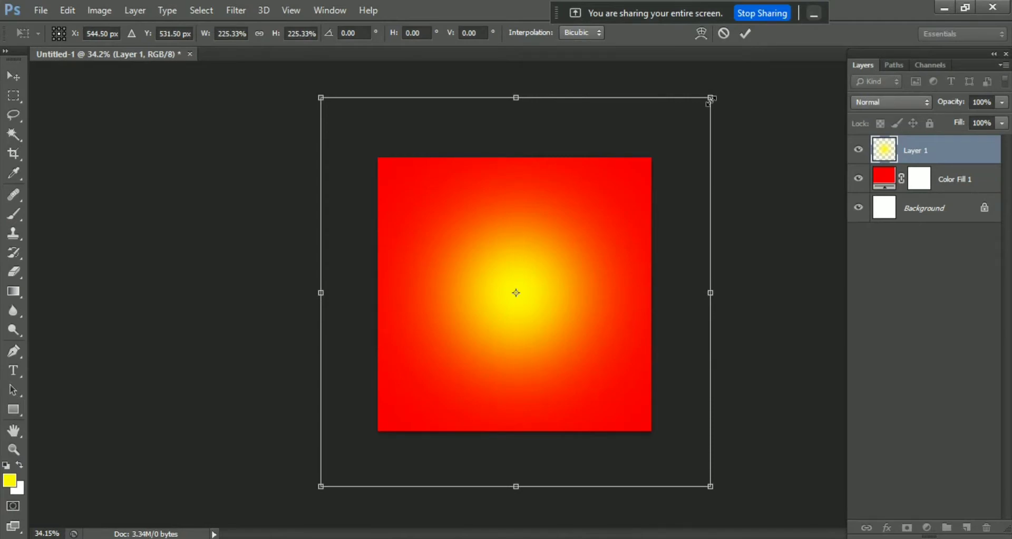
pyautogui.moveTo(711, 99); pyautogui.dragTo(786, 22)
pyautogui.hotkey('ctrl', '0')
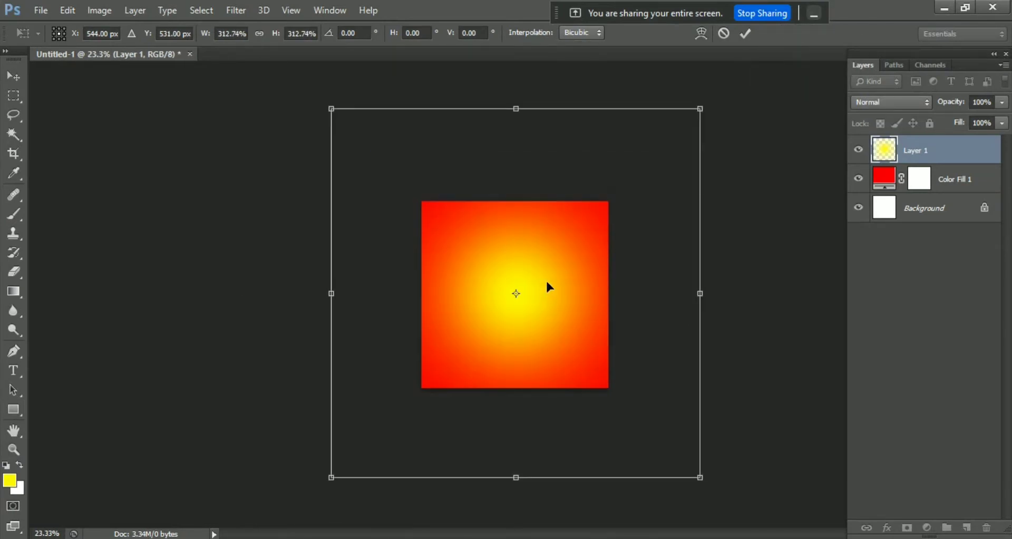
pyautogui.moveTo(701, 108); pyautogui.dragTo(729, 94)
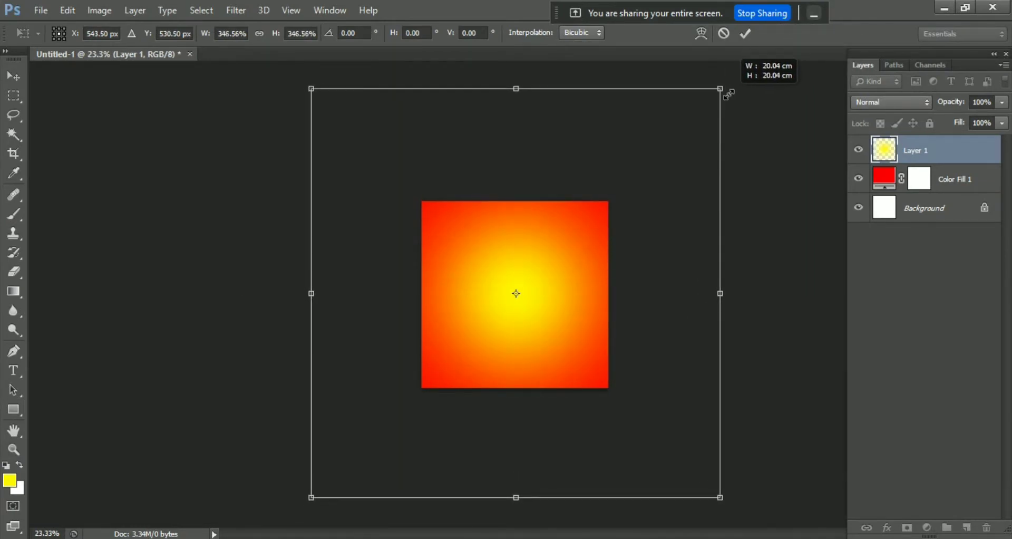
pyautogui.moveTo(604, 279); pyautogui.dragTo(606, 281)
pyautogui.press('Return')
# Open the mandala image pngwing.com(1).png and drag it into the poster document
pyautogui.press('b')
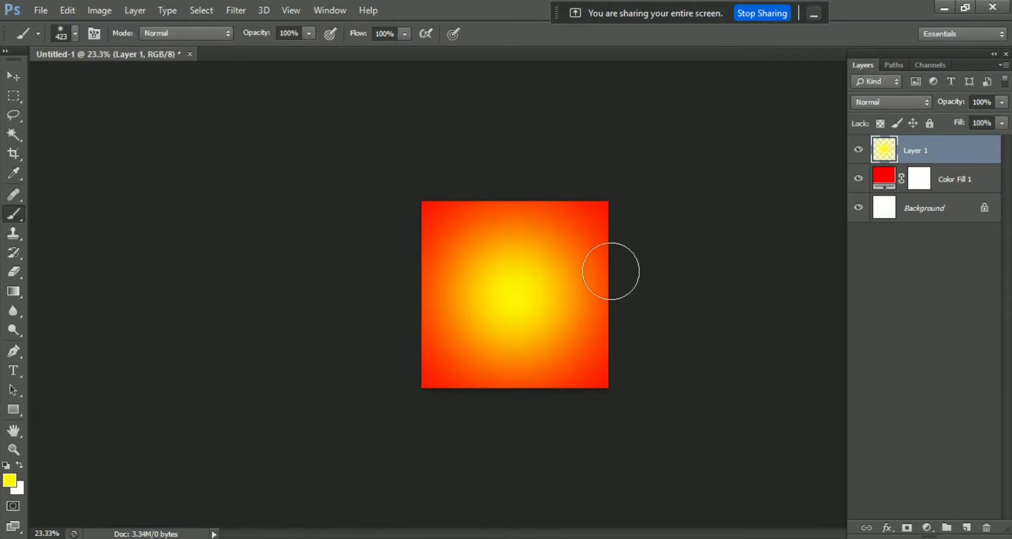
pyautogui.scroll(2, 606, 274)
pyautogui.scroll(1, 634, 334)
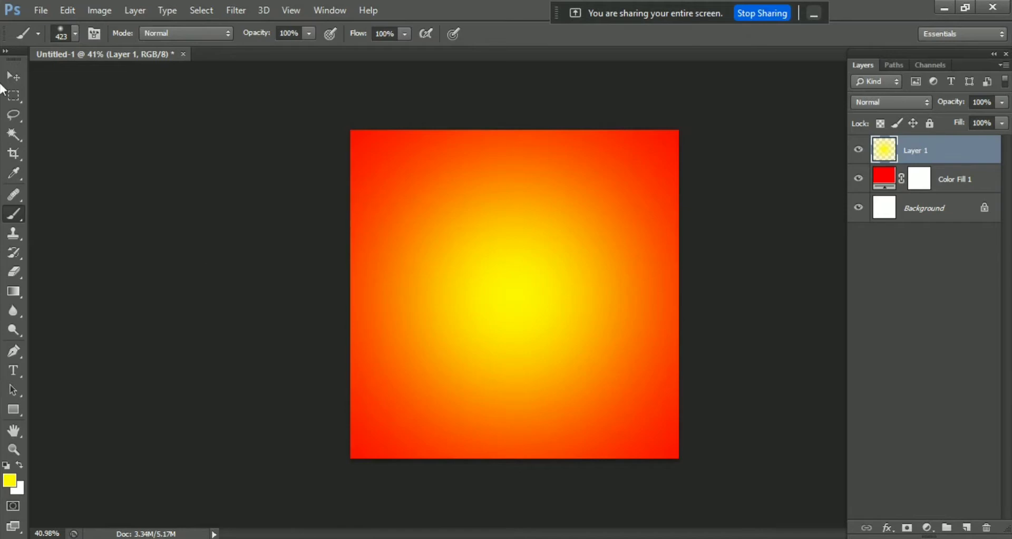
pyautogui.click(42, 15)
pyautogui.click(69, 40)
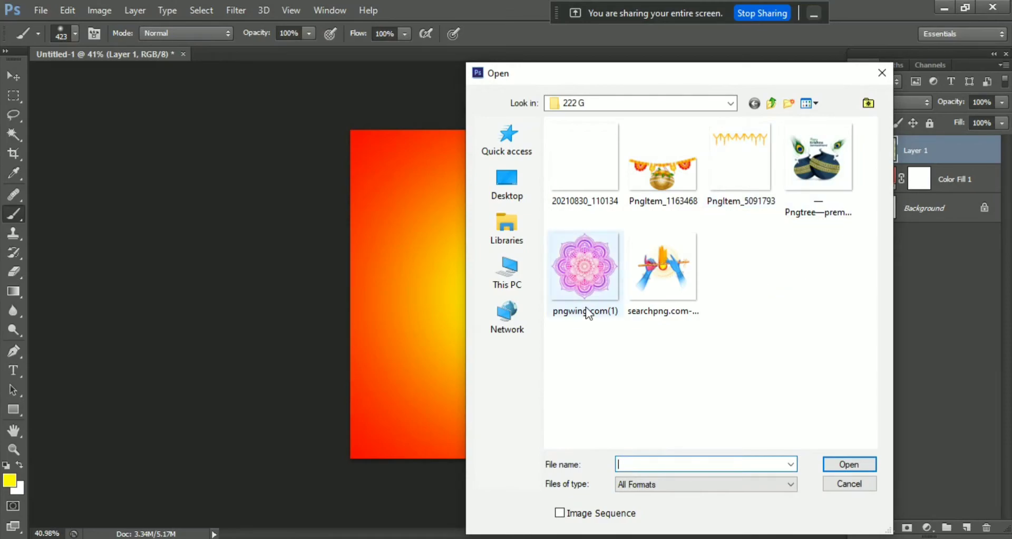
pyautogui.click(593, 286)
pyautogui.click(847, 463)
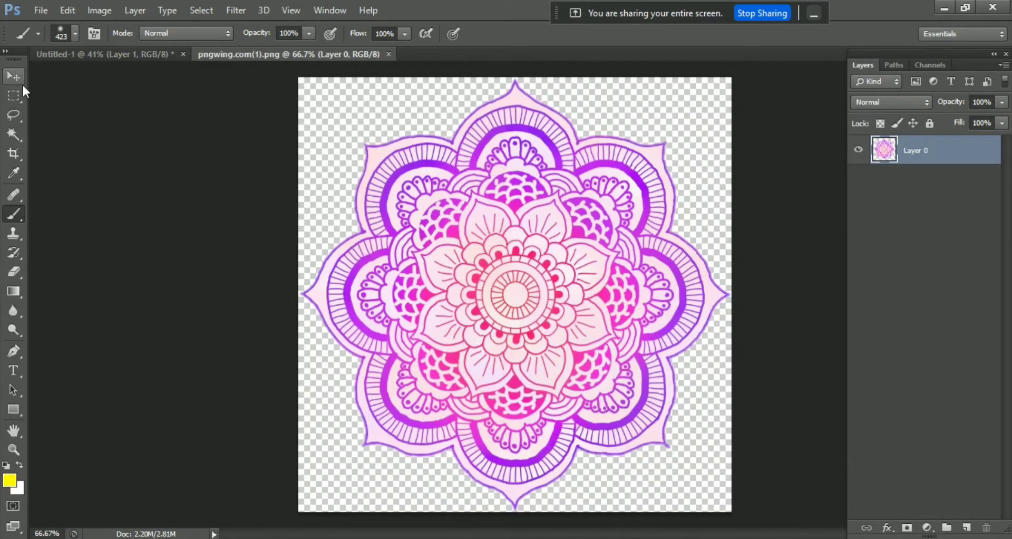
pyautogui.click(14, 78)
pyautogui.moveTo(506, 274)
pyautogui.mouseDown()
pyautogui.moveTo(133, 56)
pyautogui.moveTo(502, 276)
pyautogui.moveTo(514, 293)
pyautogui.moveTo(504, 290)
pyautogui.mouseUp()
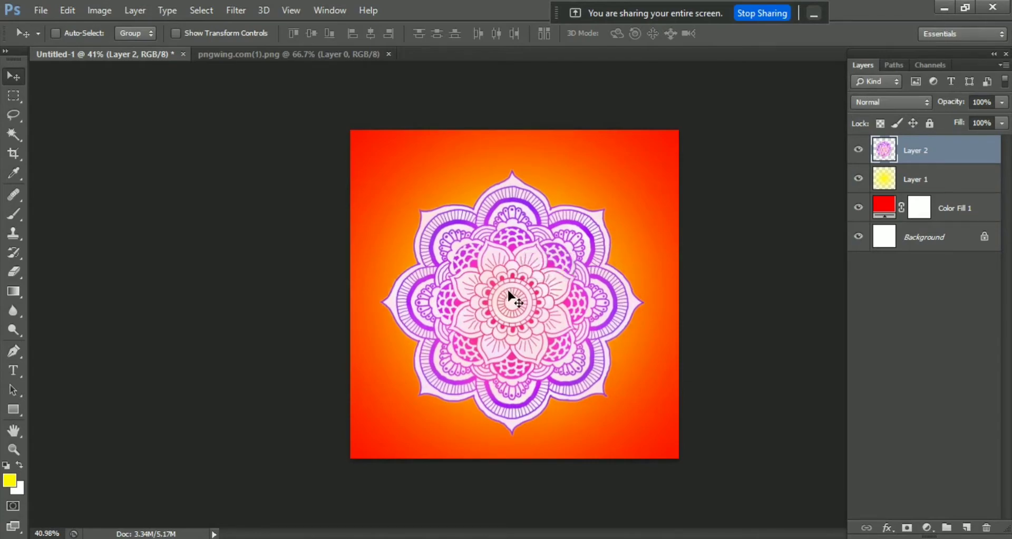
# Set the mandala layer's opacity to 10% and close the mandala source image
pyautogui.click(983, 105)
pyautogui.write('20')
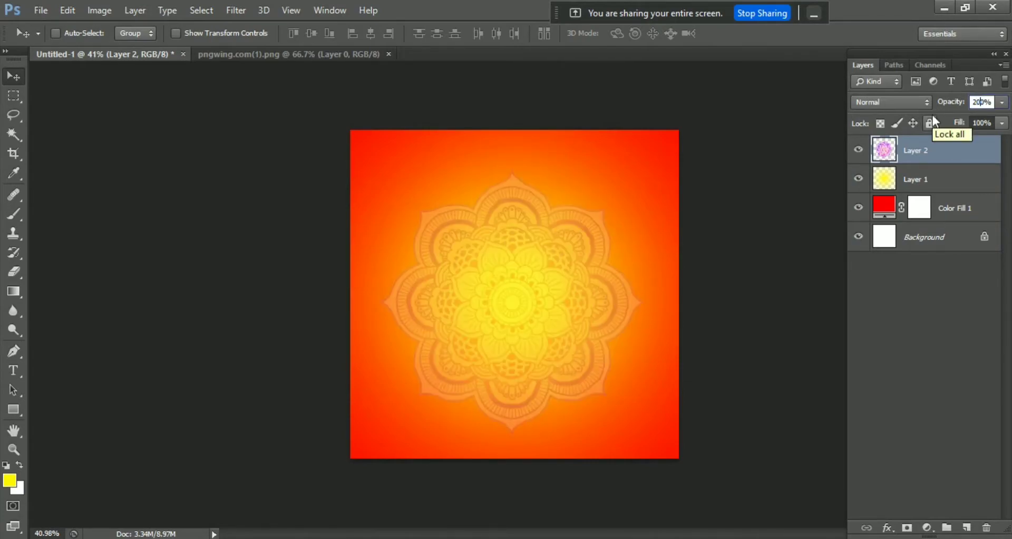
pyautogui.press('BackSpace')
pyautogui.write('1')
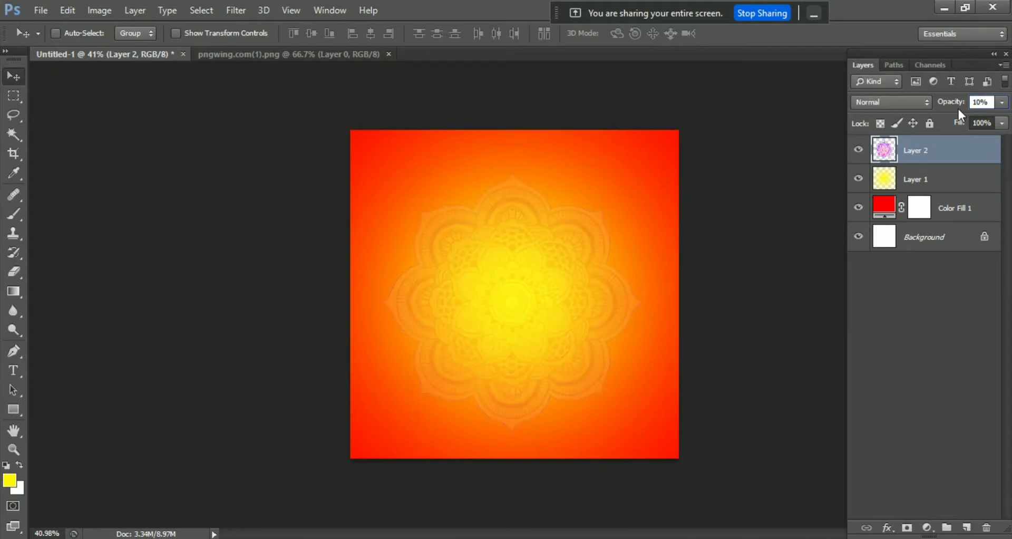
pyautogui.press('Return')
pyautogui.scroll(-1, 612, 320)
pyautogui.scroll(1, 612, 319)
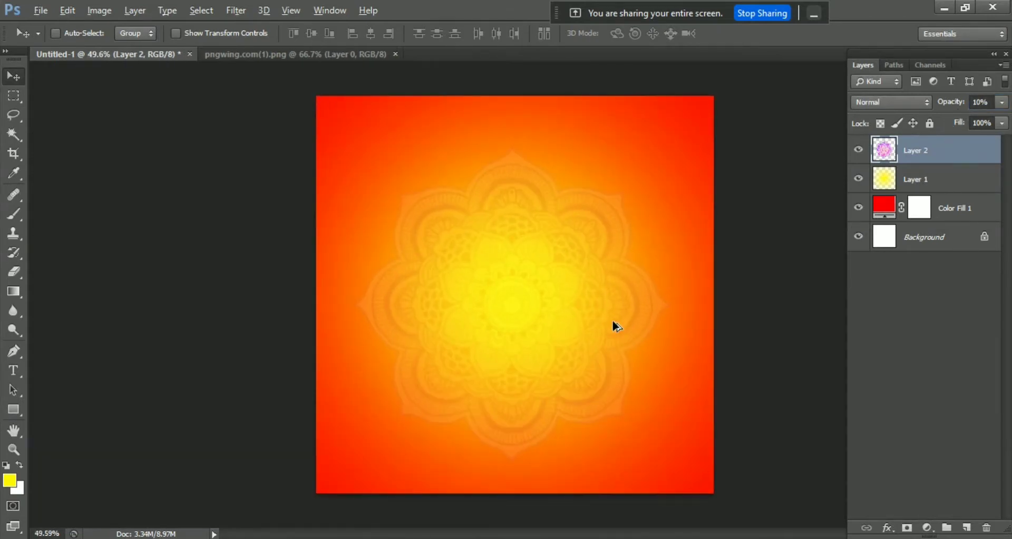
pyautogui.scroll(1, 612, 319)
pyautogui.click(396, 54)
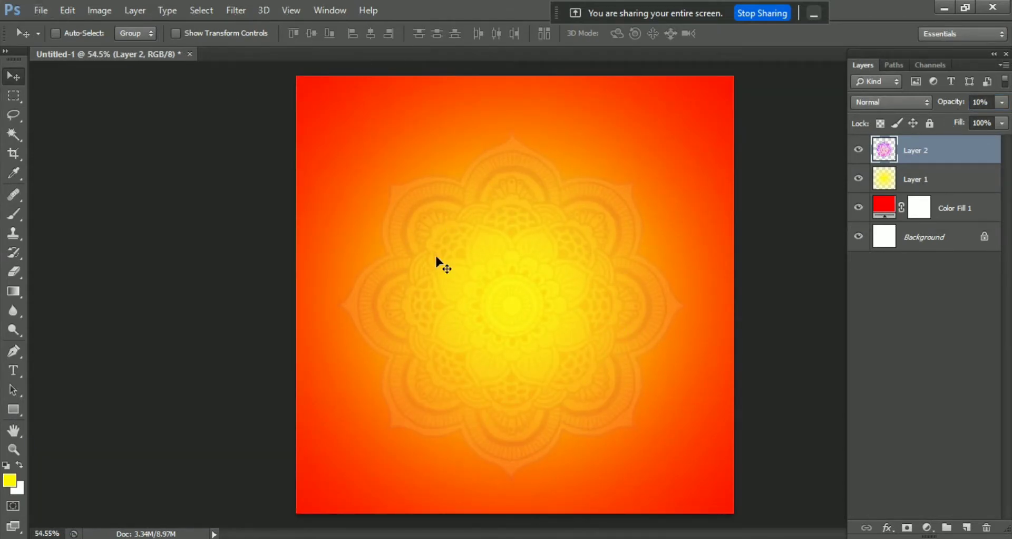
# Open the Krishna flute hands PNG and drag it into the poster
pyautogui.click(42, 15)
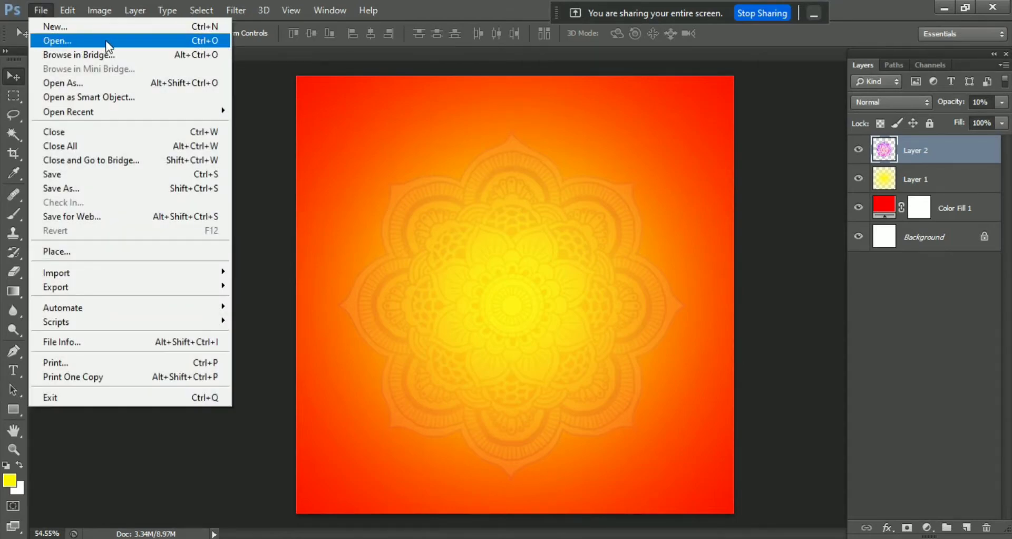
pyautogui.click(45, 38)
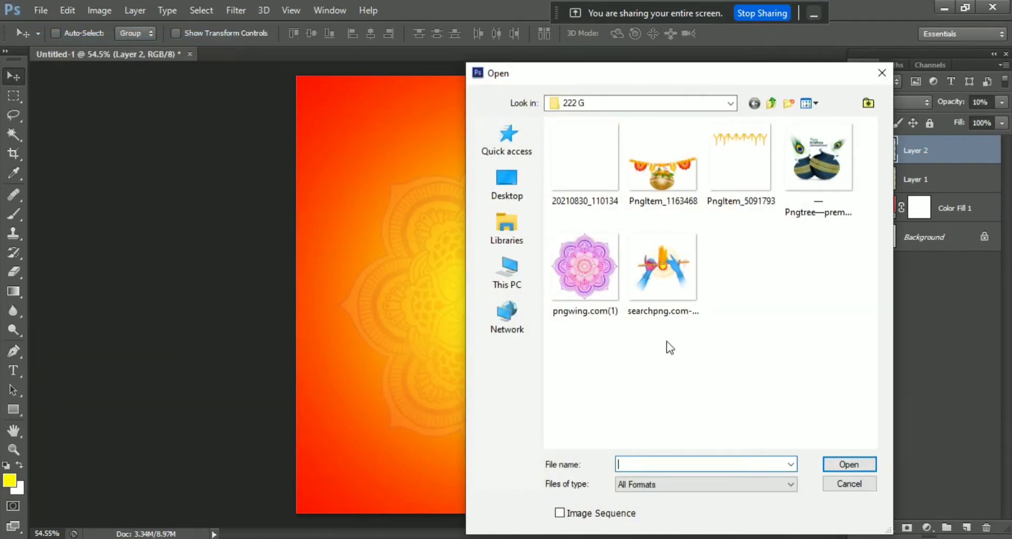
pyautogui.click(666, 293)
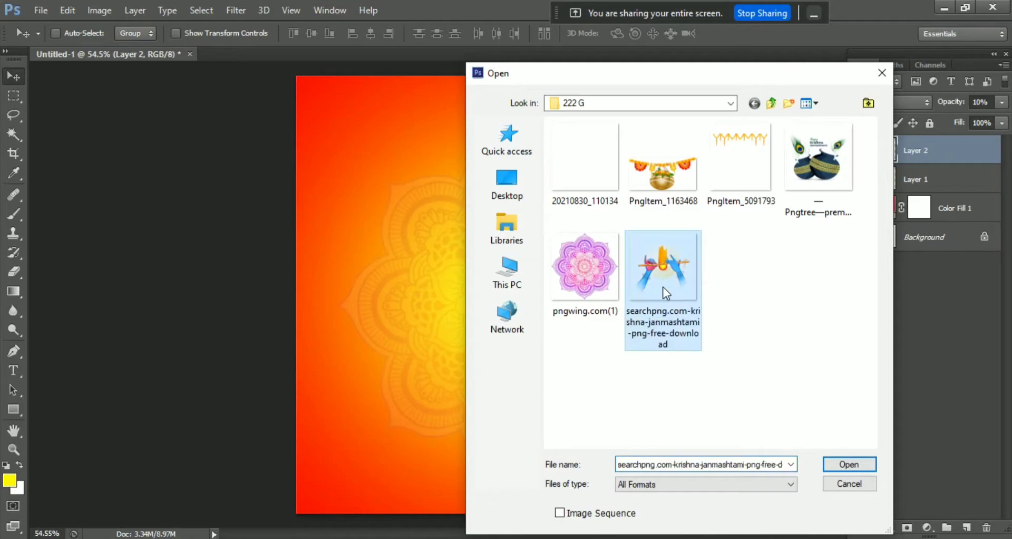
pyautogui.click(839, 466)
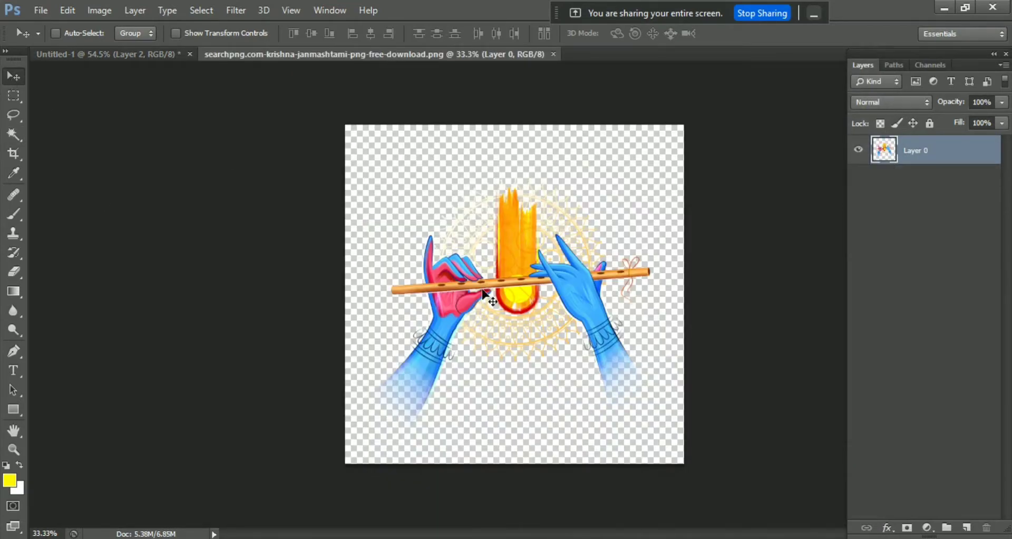
pyautogui.moveTo(510, 291)
pyautogui.mouseDown()
pyautogui.moveTo(175, 59)
pyautogui.moveTo(514, 316)
pyautogui.mouseUp()
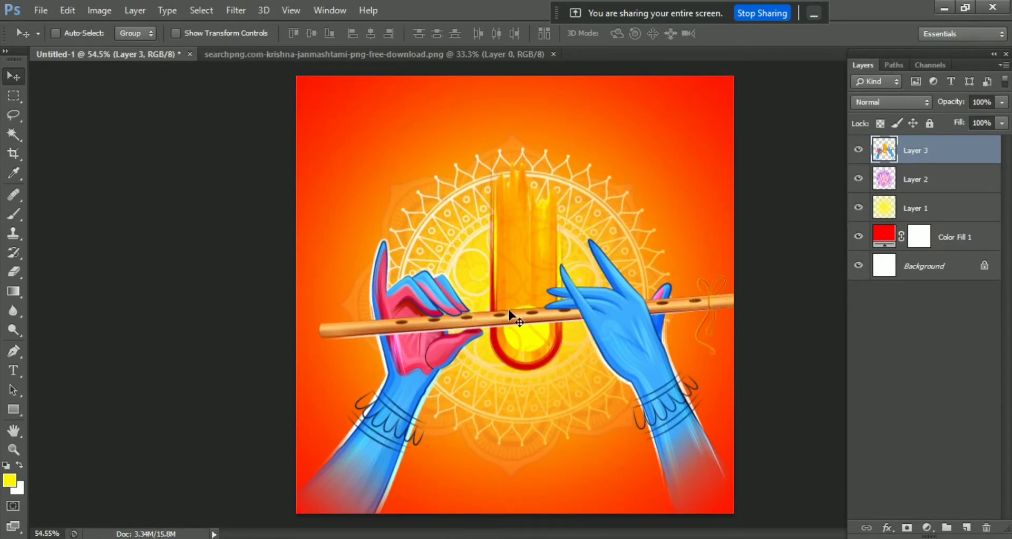
# Scale the flute hands to about 60% and centre them over the mandala
pyautogui.hotkey('ctrl', 't')
pyautogui.moveTo(285, 148); pyautogui.dragTo(391, 239)
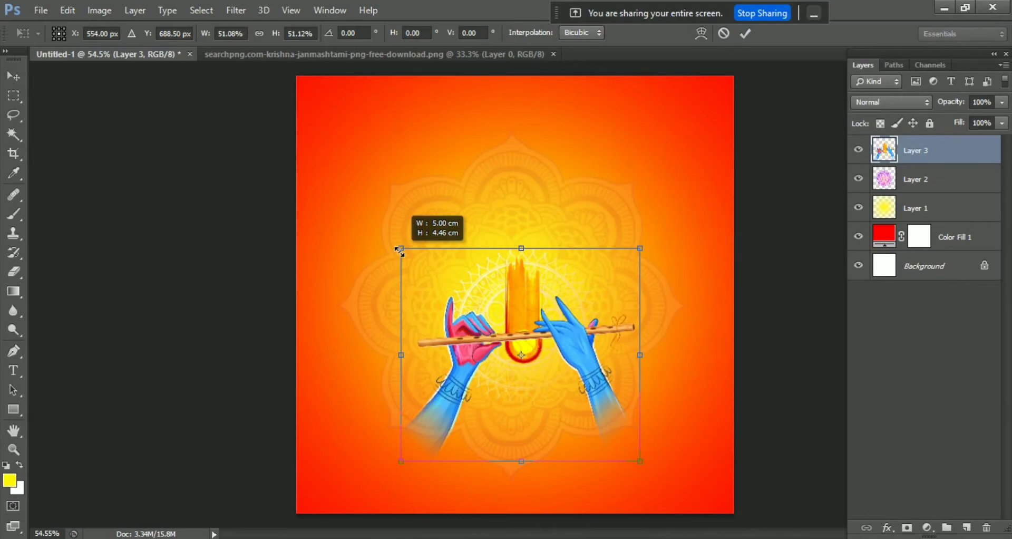
pyautogui.moveTo(454, 312); pyautogui.dragTo(448, 296)
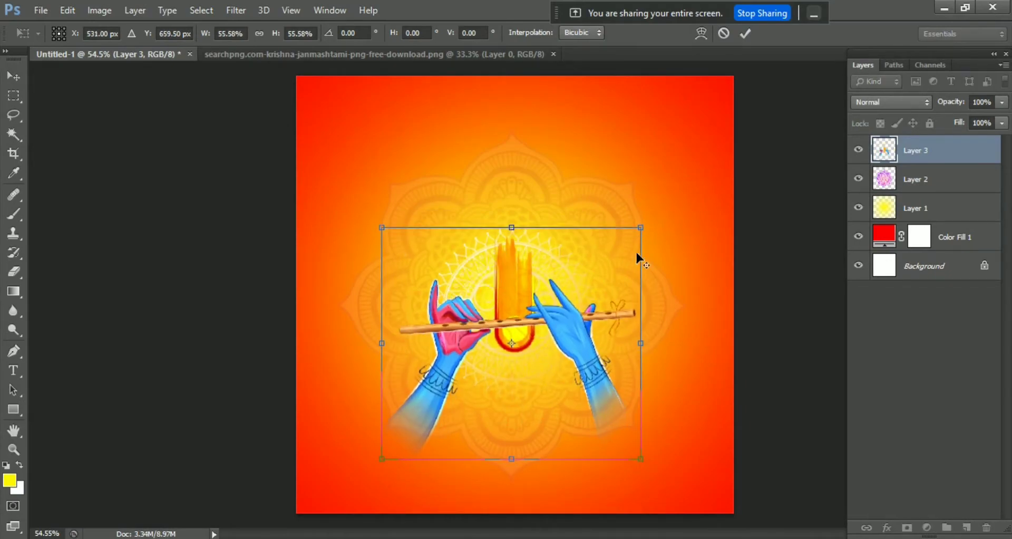
pyautogui.moveTo(643, 228); pyautogui.dragTo(656, 220)
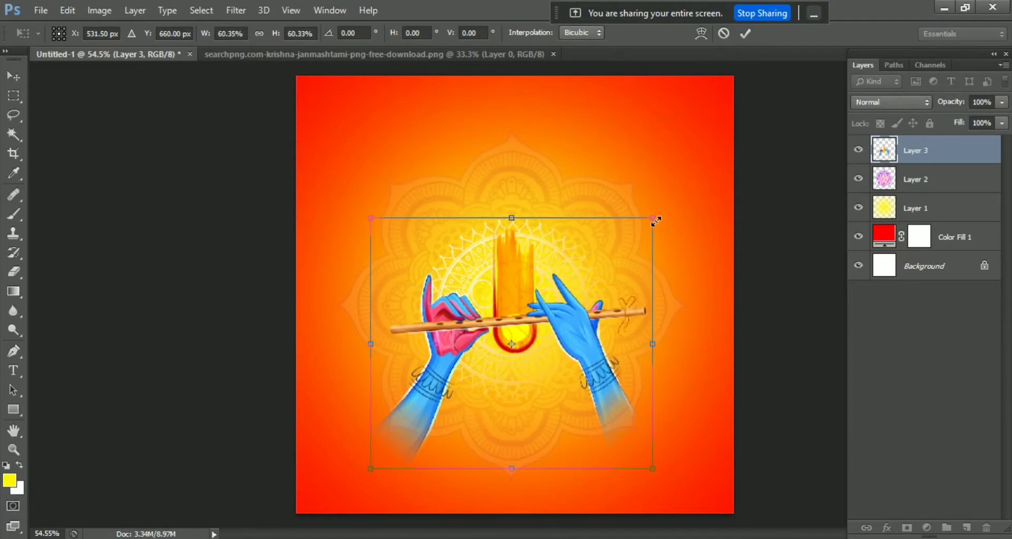
pyautogui.press('Return')
pyautogui.scroll(-2, 566, 320)
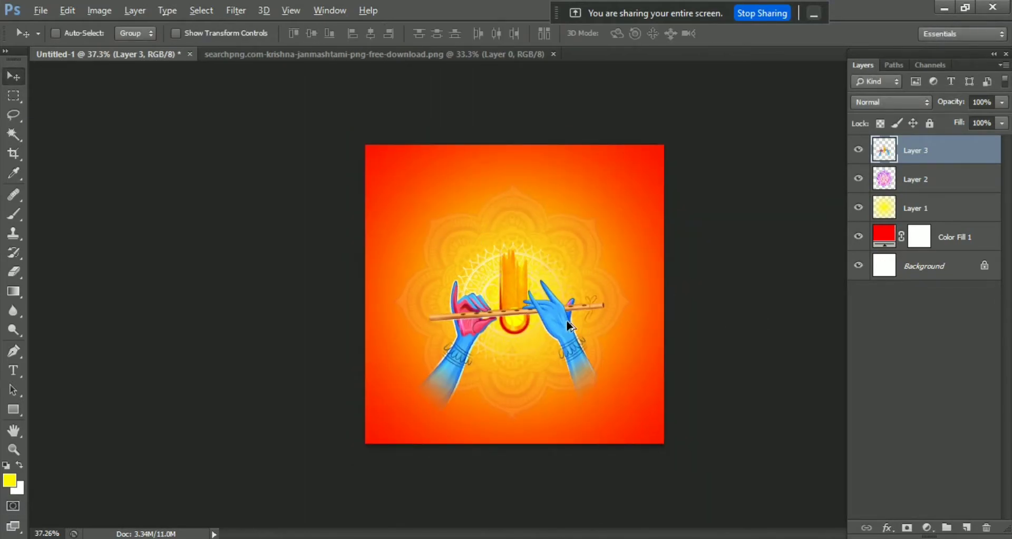
pyautogui.scroll(2, 567, 322)
pyautogui.scroll(1, 565, 320)
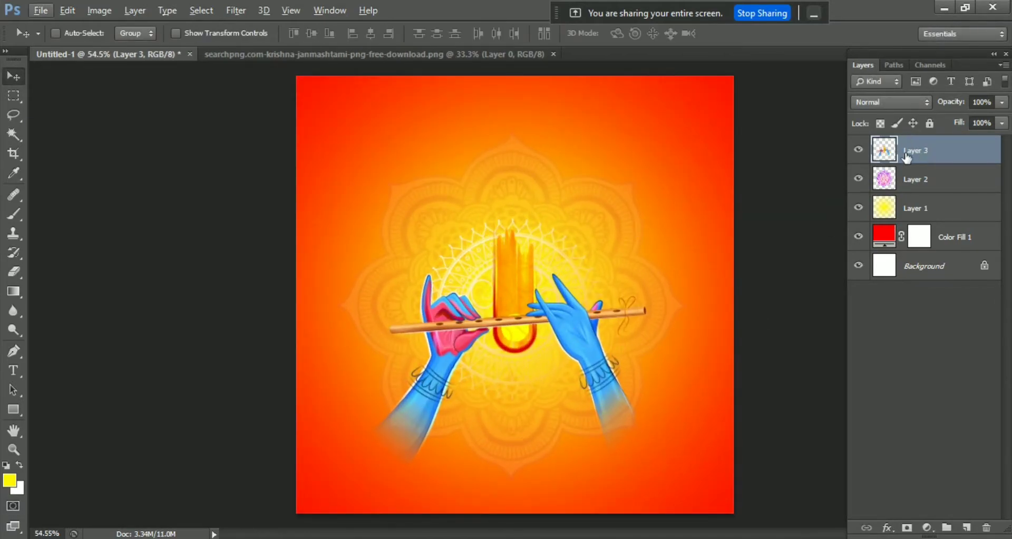
# Close the Krishna image, open 20210830_110134.png, and place the white title above the hands
pyautogui.click(554, 55)
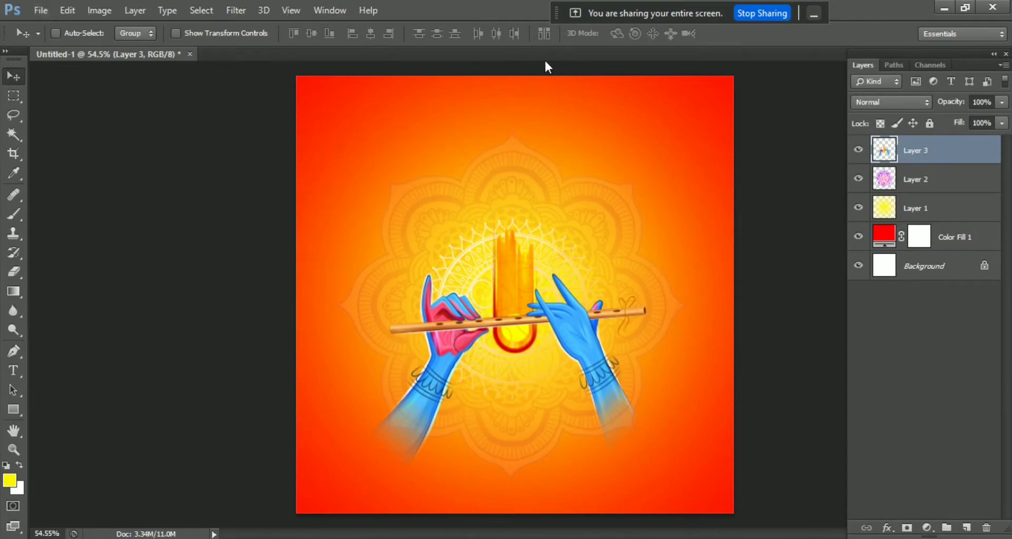
pyautogui.click(41, 9)
pyautogui.click(103, 40)
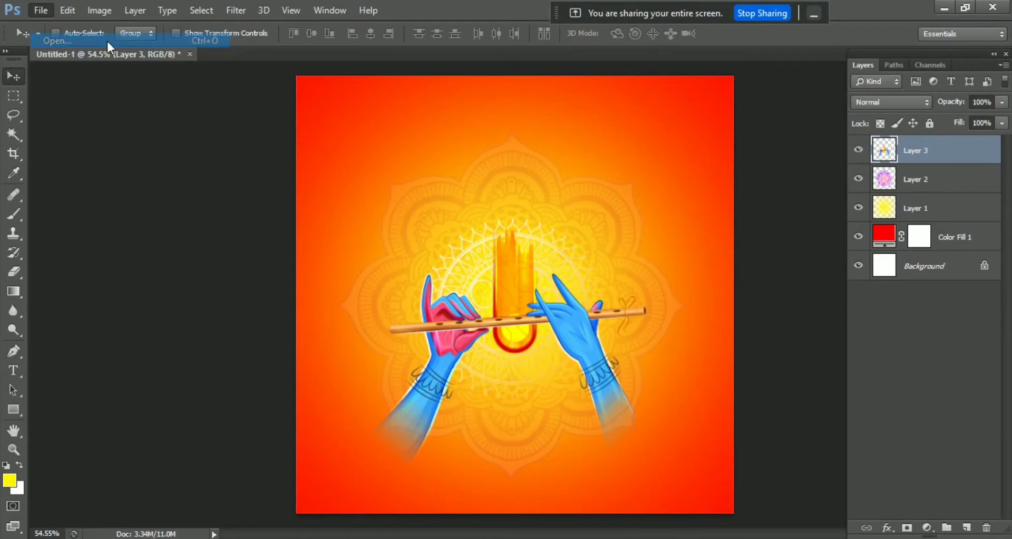
pyautogui.click(579, 183)
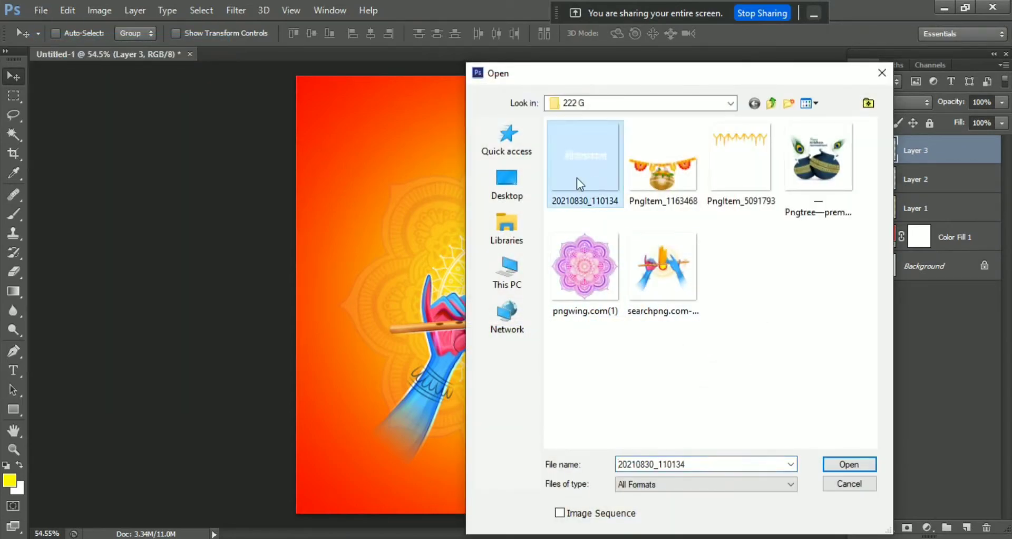
pyautogui.click(845, 465)
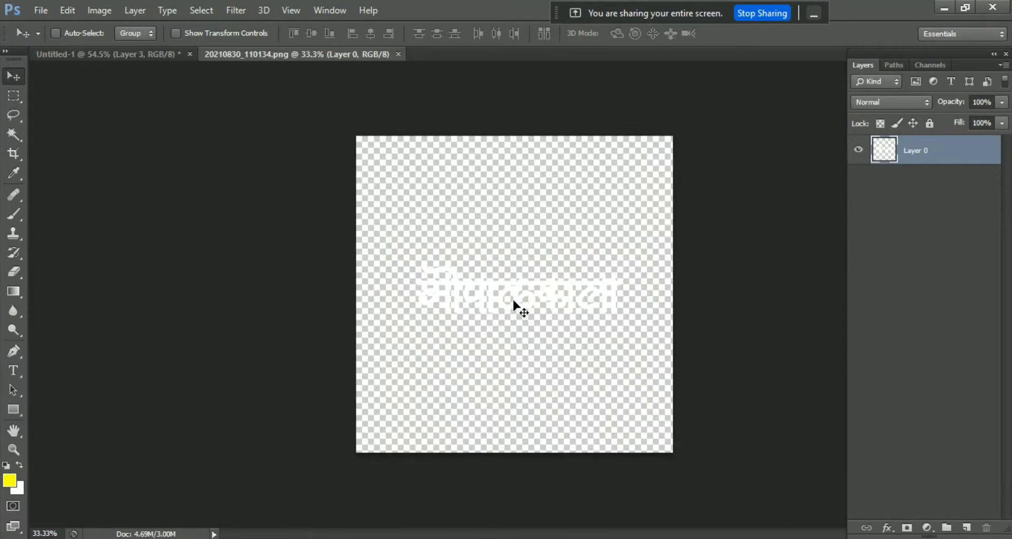
pyautogui.moveTo(514, 302); pyautogui.dragTo(504, 249)
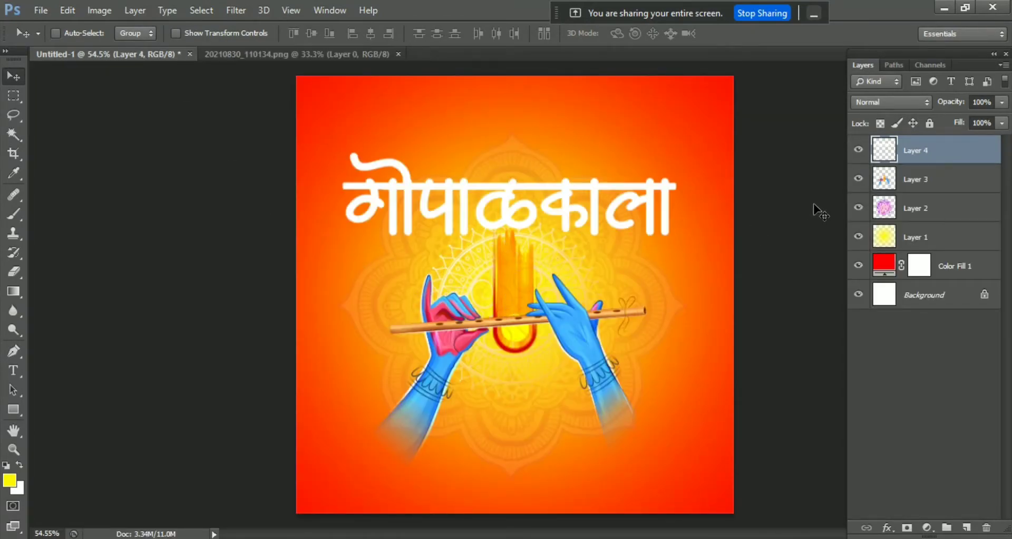
pyautogui.moveTo(580, 218); pyautogui.dragTo(593, 209)
# Shrink the title to about two-thirds, nudge it right, and close its source image
pyautogui.hotkey('ctrl', 't')
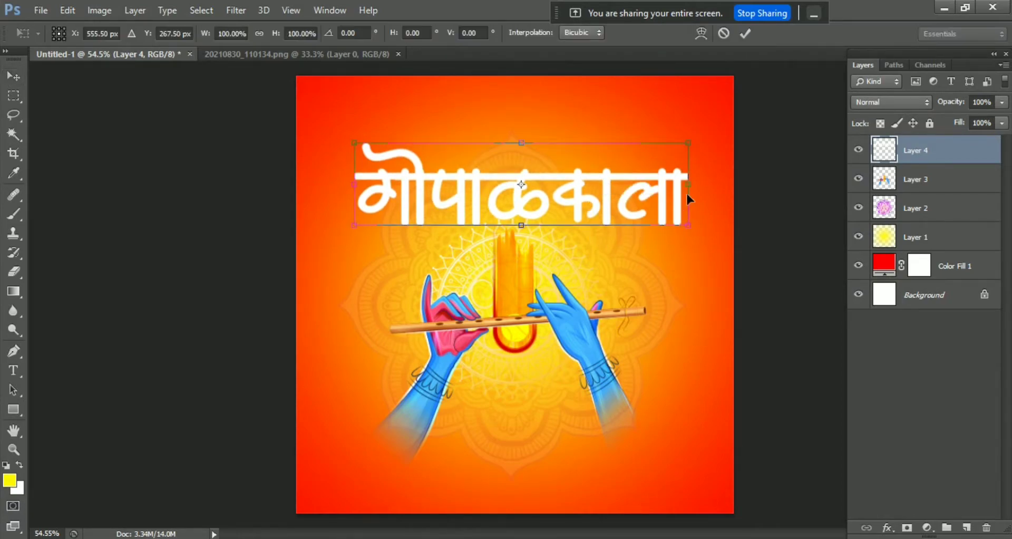
pyautogui.moveTo(688, 142)
pyautogui.mouseDown()
pyautogui.moveTo(643, 175)
pyautogui.moveTo(588, 187)
pyautogui.mouseUp()
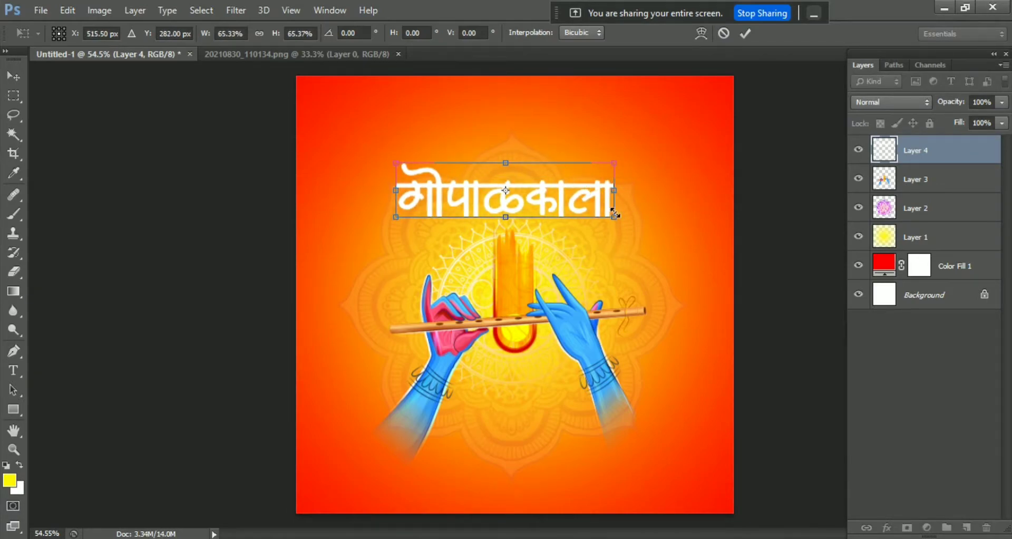
pyautogui.press('Return')
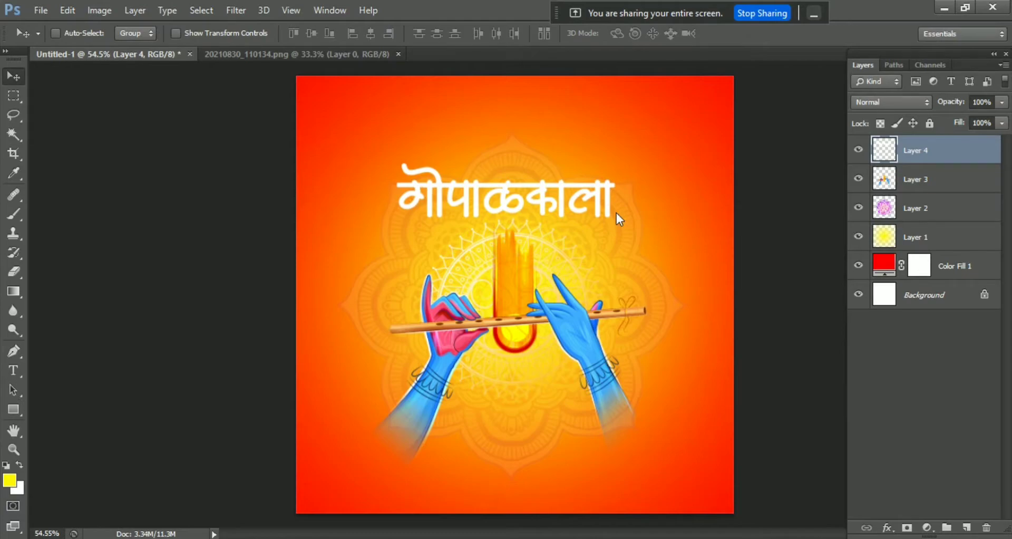
pyautogui.hotkey('shift', 'Right')
pyautogui.hotkey('shift', 'Right')
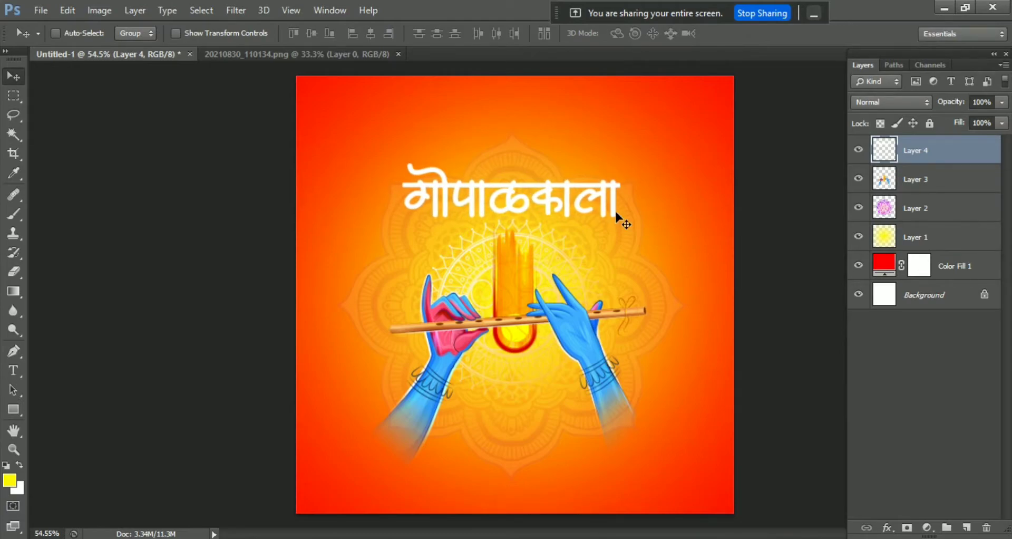
pyautogui.hotkey('shift', 'Right')
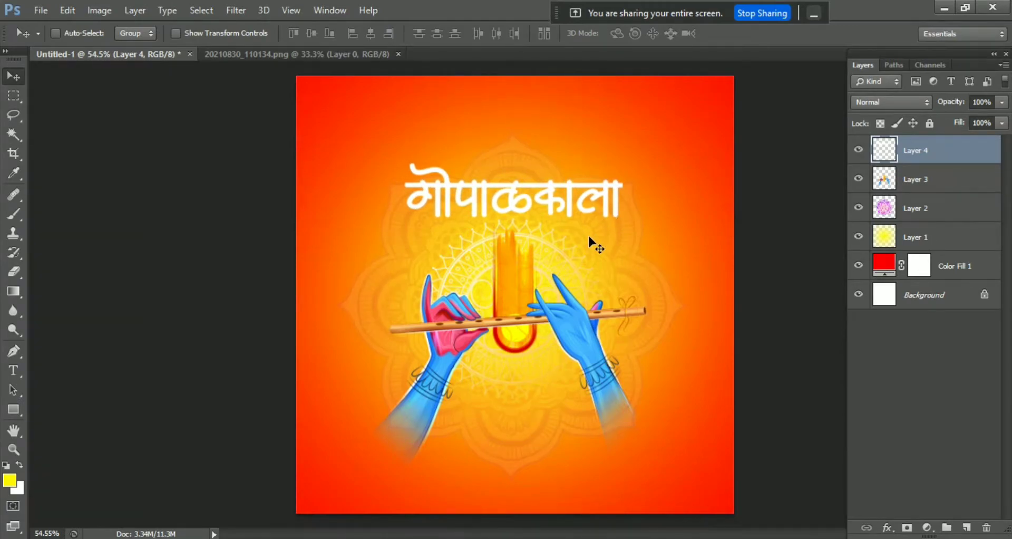
pyautogui.scroll(-1, 532, 274)
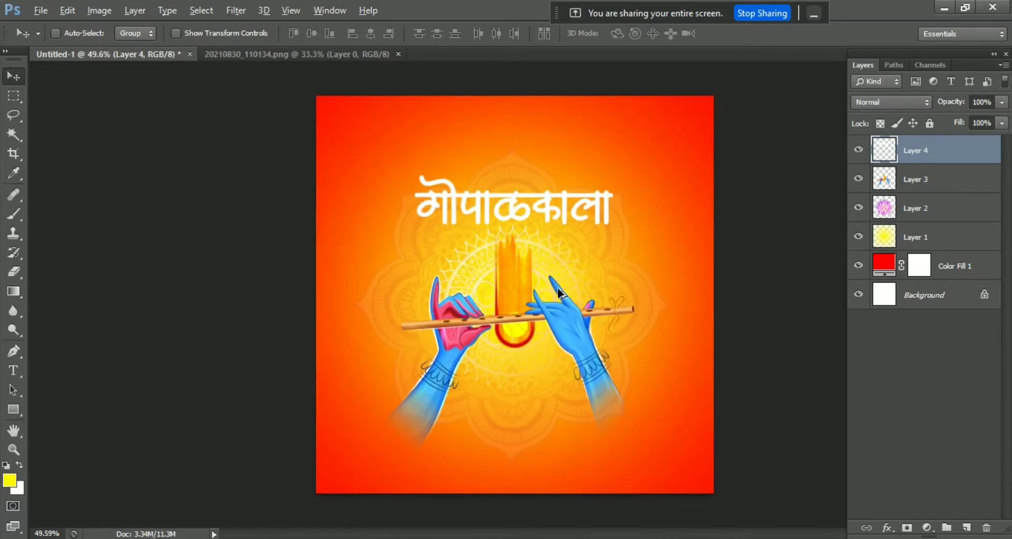
pyautogui.scroll(1, 532, 274)
pyautogui.click(398, 54)
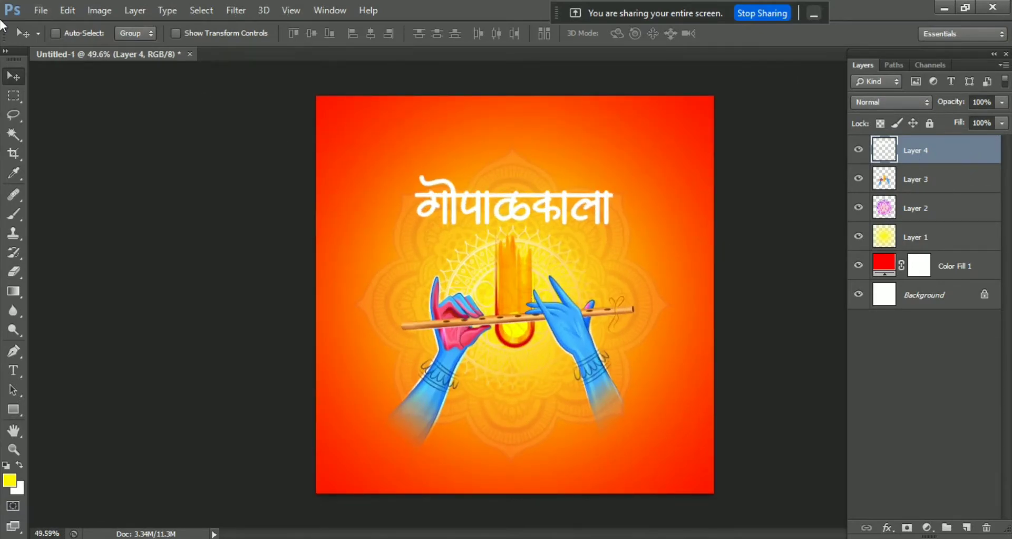
pyautogui.click(40, 10)
# Open the PngItem_5091793 garland image and drag it into the poster
pyautogui.click(82, 42)
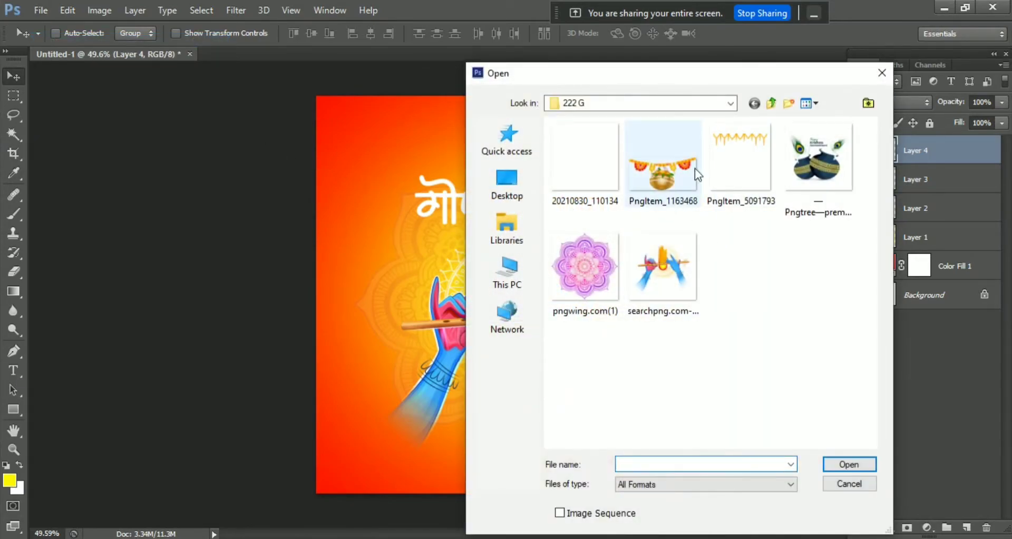
pyautogui.click(744, 166)
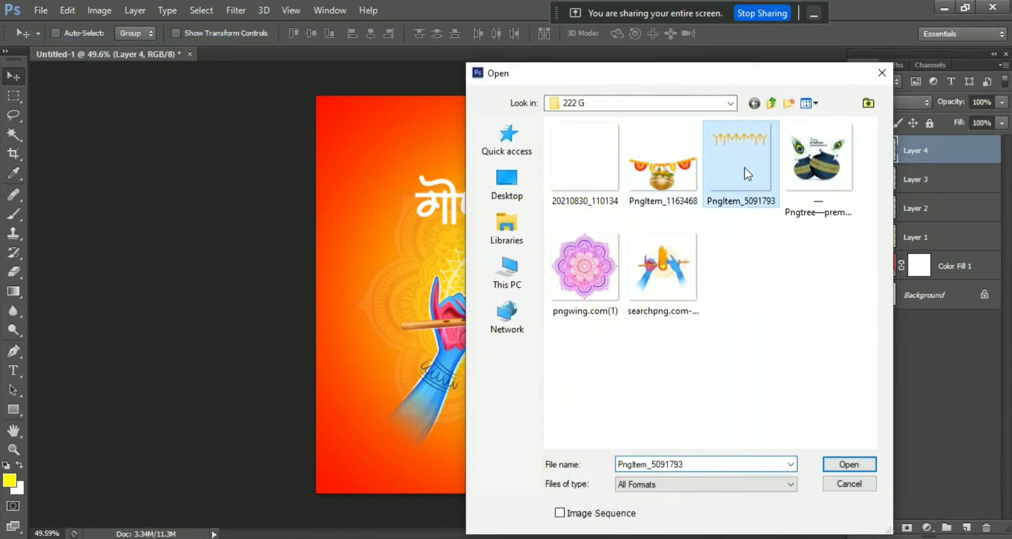
pyautogui.click(845, 462)
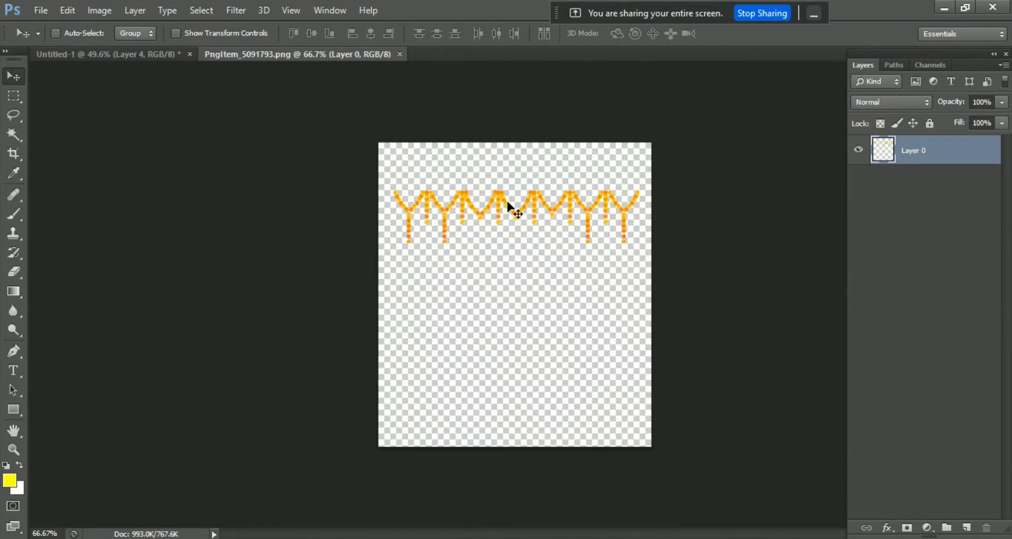
pyautogui.moveTo(508, 202)
pyautogui.mouseDown()
pyautogui.moveTo(505, 254)
pyautogui.moveTo(507, 123)
pyautogui.mouseUp()
# Stretch and enlarge the garland so it spans the poster's top edge
pyautogui.hotkey('ctrl', 't')
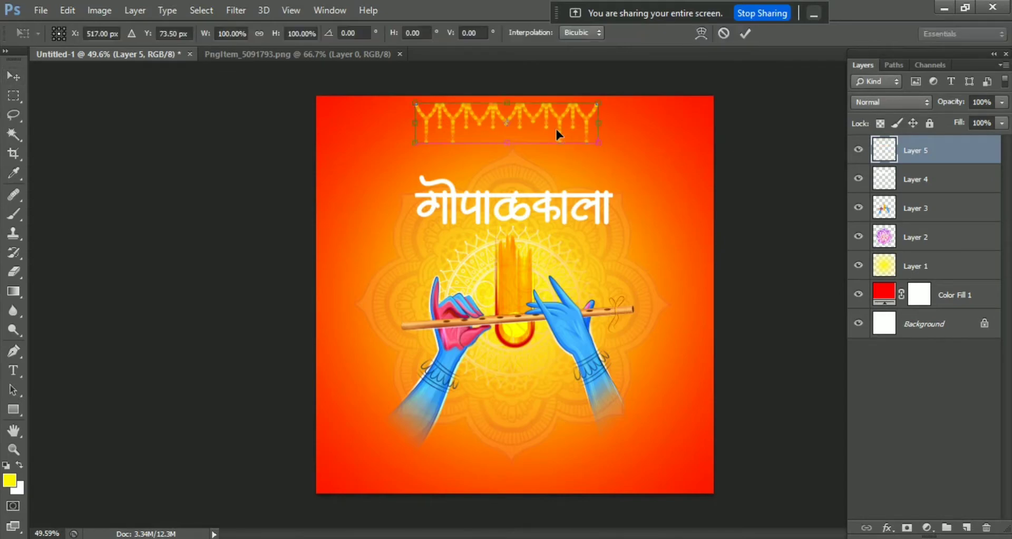
pyautogui.moveTo(595, 100); pyautogui.dragTo(659, 77)
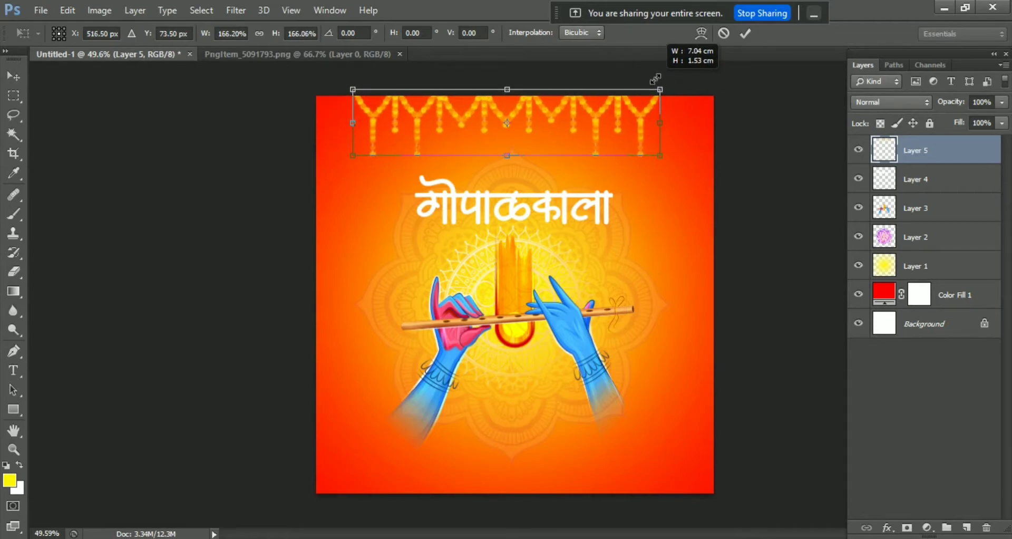
pyautogui.moveTo(644, 111); pyautogui.dragTo(644, 104)
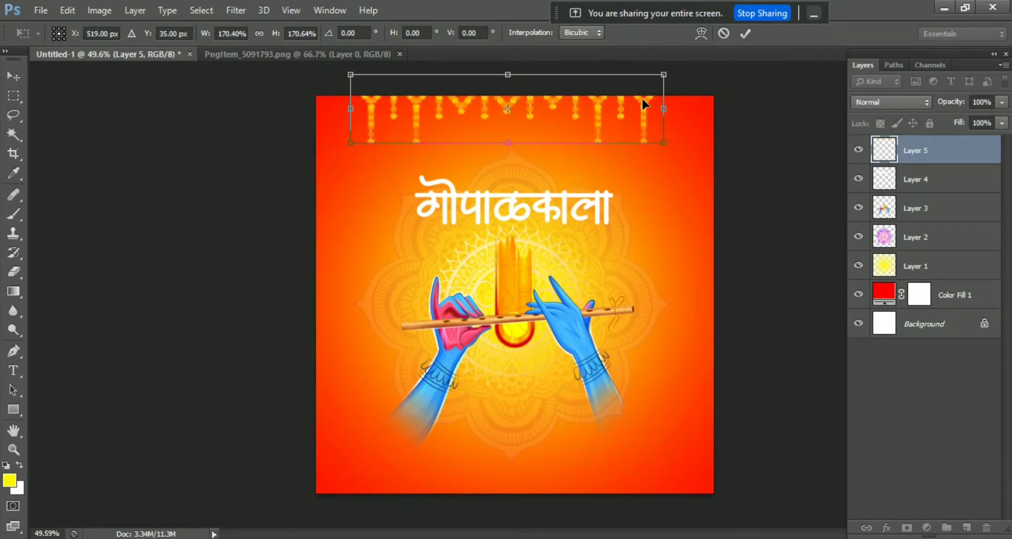
pyautogui.press('Return')
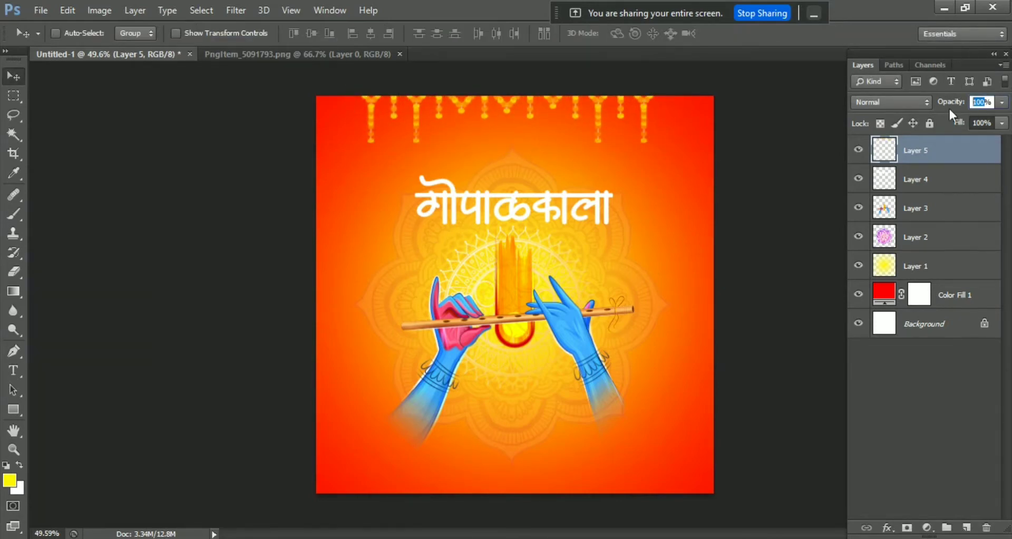
pyautogui.write('10')
# Set the garland layer to 50% opacity and close the garland source image
pyautogui.press('Return')
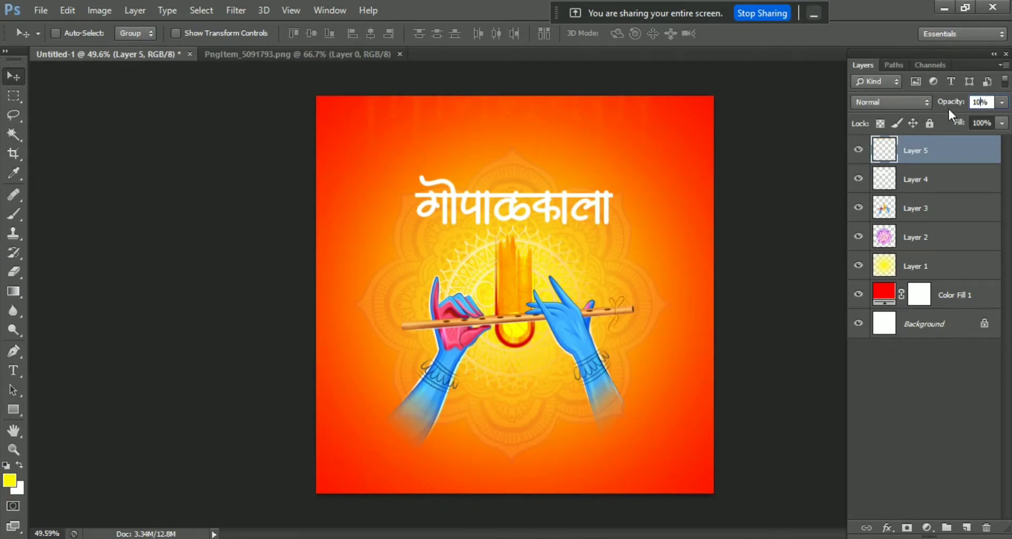
pyautogui.write('2')
pyautogui.write('0')
pyautogui.press('Return')
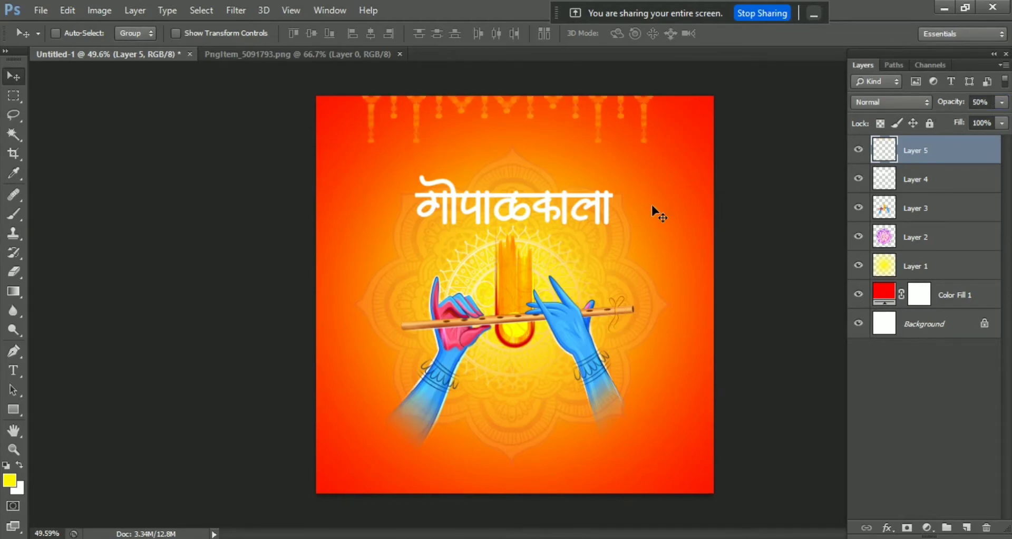
pyautogui.scroll(-2, 474, 218)
pyautogui.scroll(1, 474, 218)
pyautogui.click(391, 54)
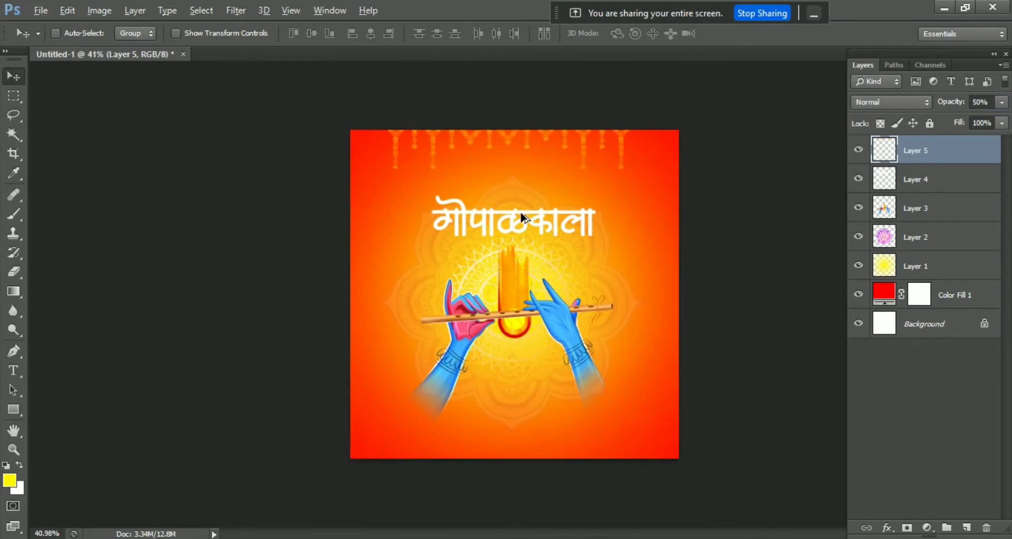
pyautogui.scroll(1, 523, 217)
# Open the pot-and-garland image PngItem_1163468 and drag it into the poster
pyautogui.click(41, 11)
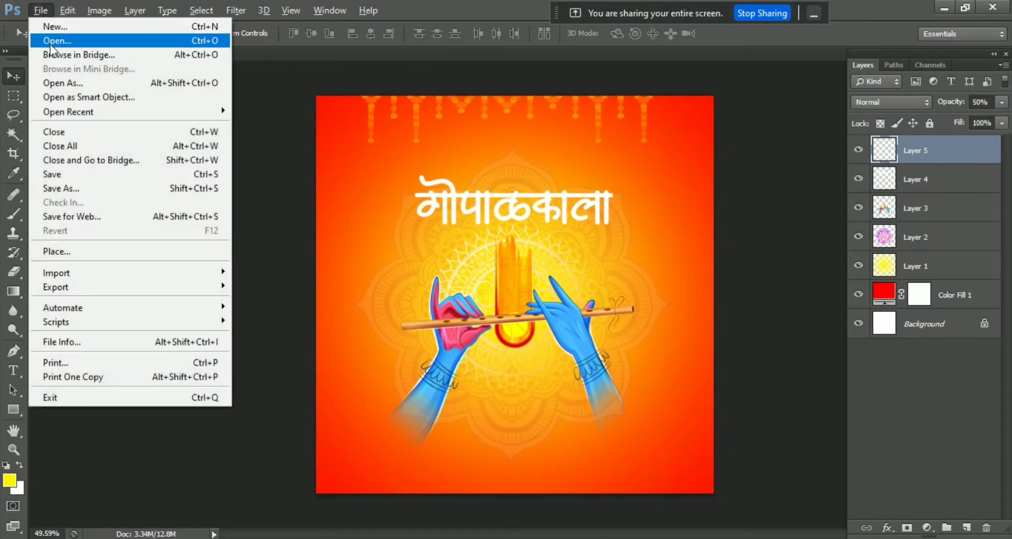
pyautogui.click(143, 40)
pyautogui.click(663, 178)
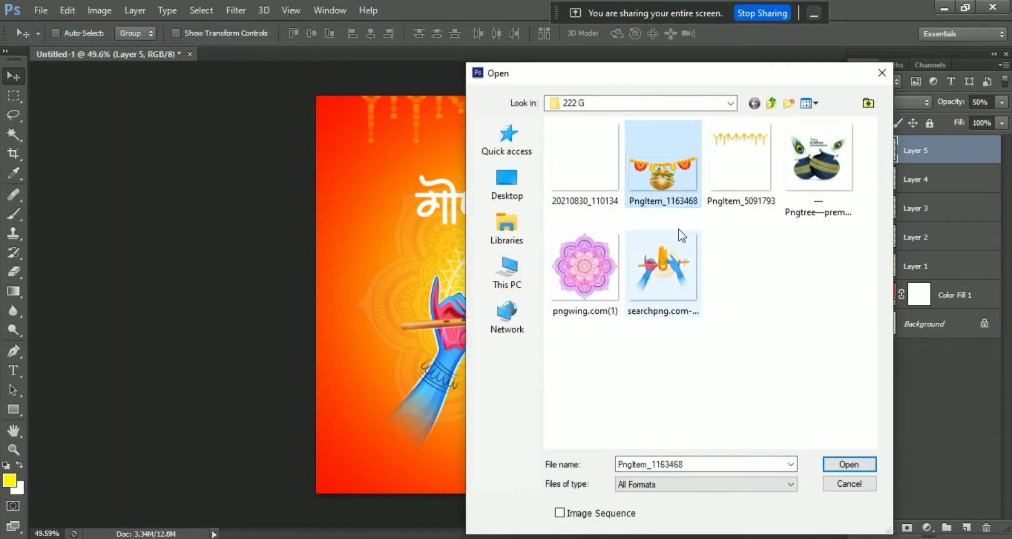
pyautogui.click(862, 469)
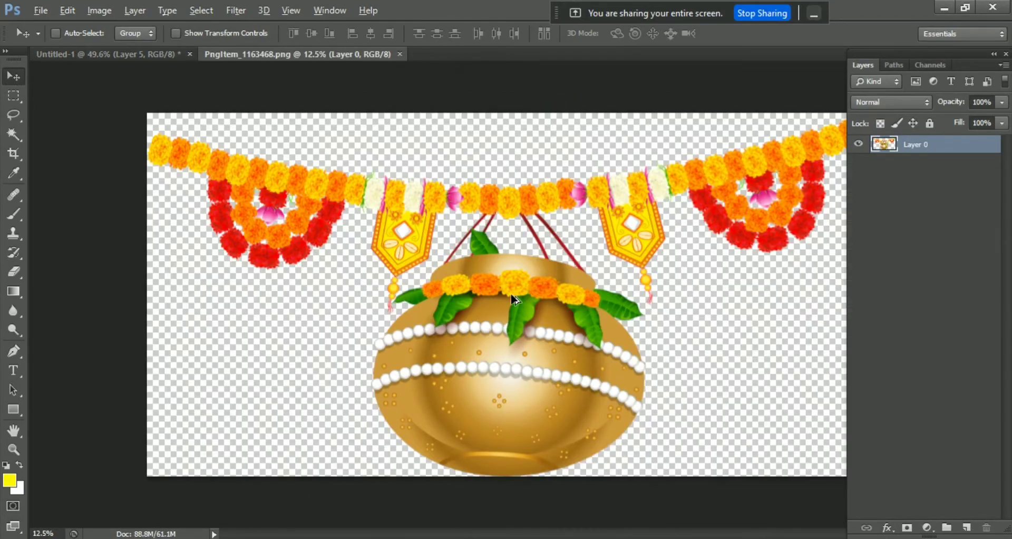
pyautogui.moveTo(511, 299)
pyautogui.mouseDown()
pyautogui.moveTo(117, 63)
pyautogui.moveTo(505, 293)
pyautogui.mouseUp()
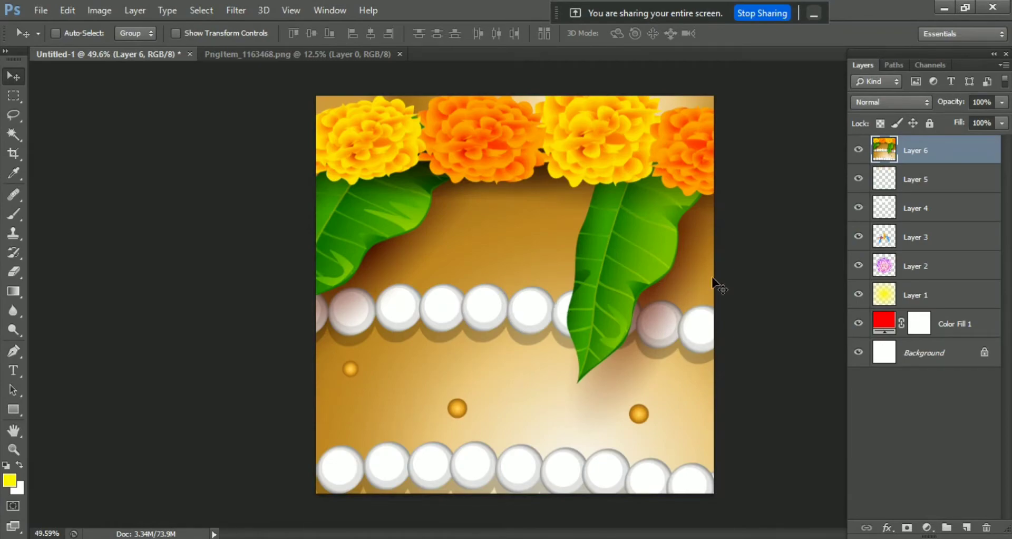
# Shrink the dahi-handi pot to a small size and place it at top centre above the title
pyautogui.hotkey('ctrl', 't')
pyautogui.hotkey('ctrl', '0')
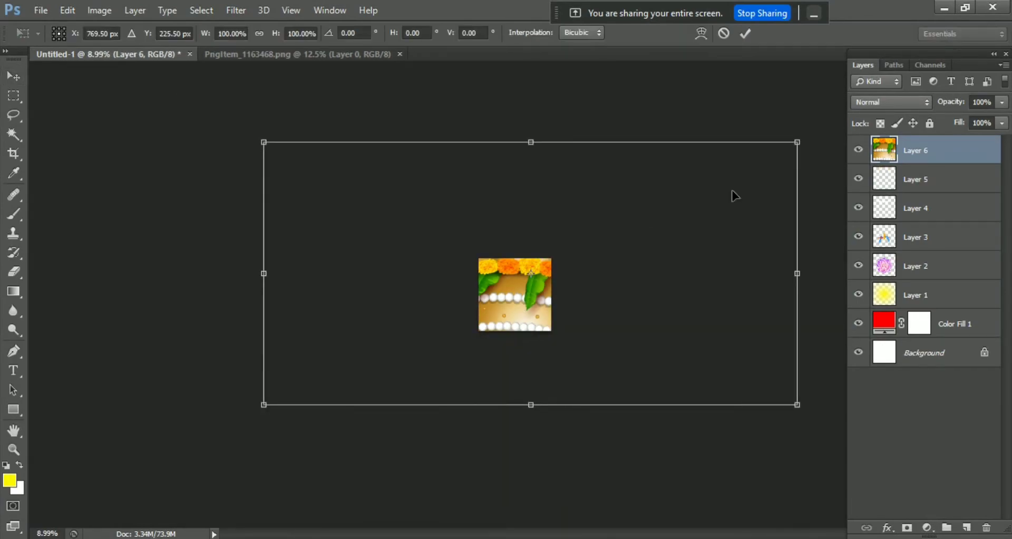
pyautogui.moveTo(792, 147); pyautogui.dragTo(565, 282)
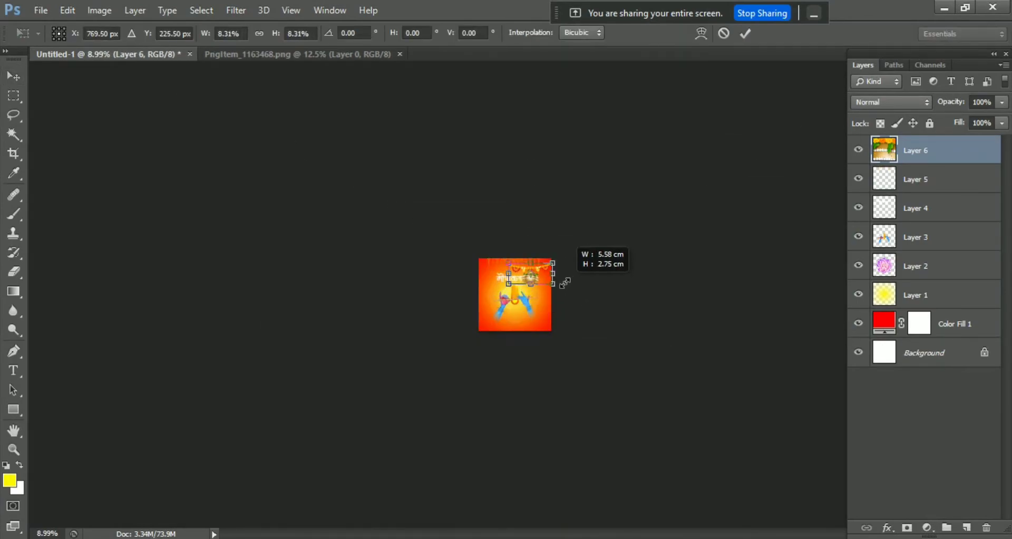
pyautogui.scroll(3, 551, 284)
pyautogui.scroll(1, 613, 247)
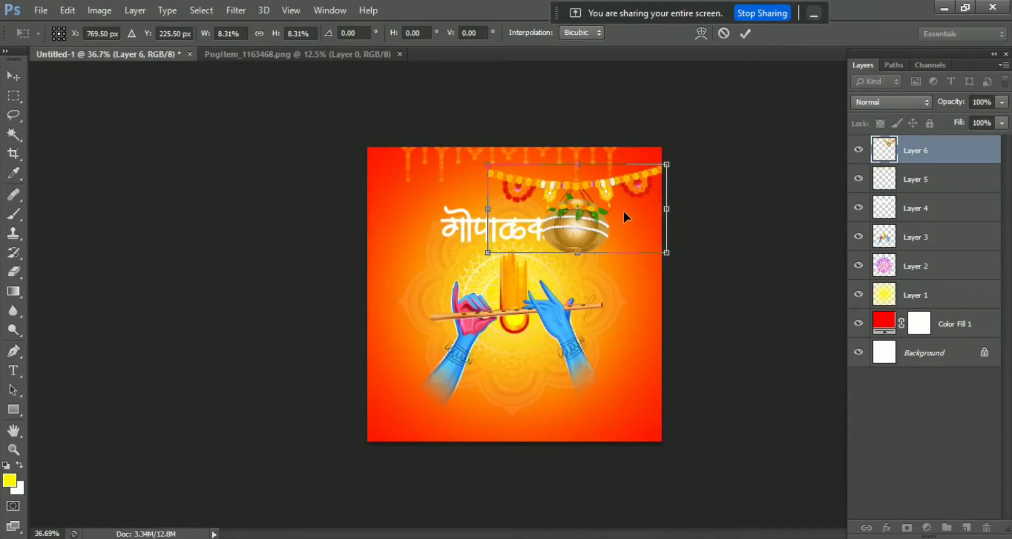
pyautogui.moveTo(624, 210); pyautogui.dragTo(552, 198)
pyautogui.scroll(2, 552, 194)
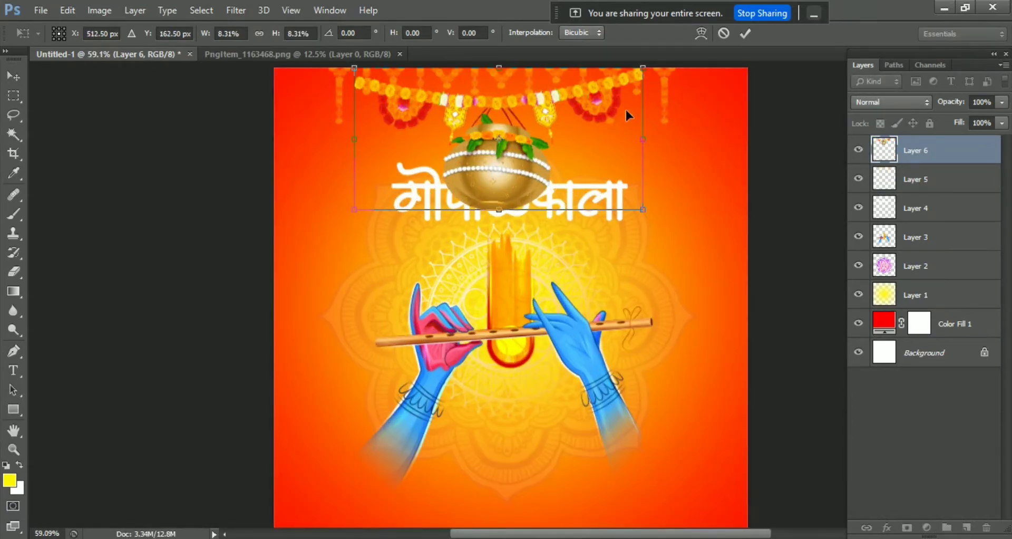
pyautogui.moveTo(643, 66); pyautogui.dragTo(633, 80)
pyautogui.moveTo(600, 104)
pyautogui.mouseDown()
pyautogui.moveTo(567, 112)
pyautogui.moveTo(539, 99)
pyautogui.mouseUp()
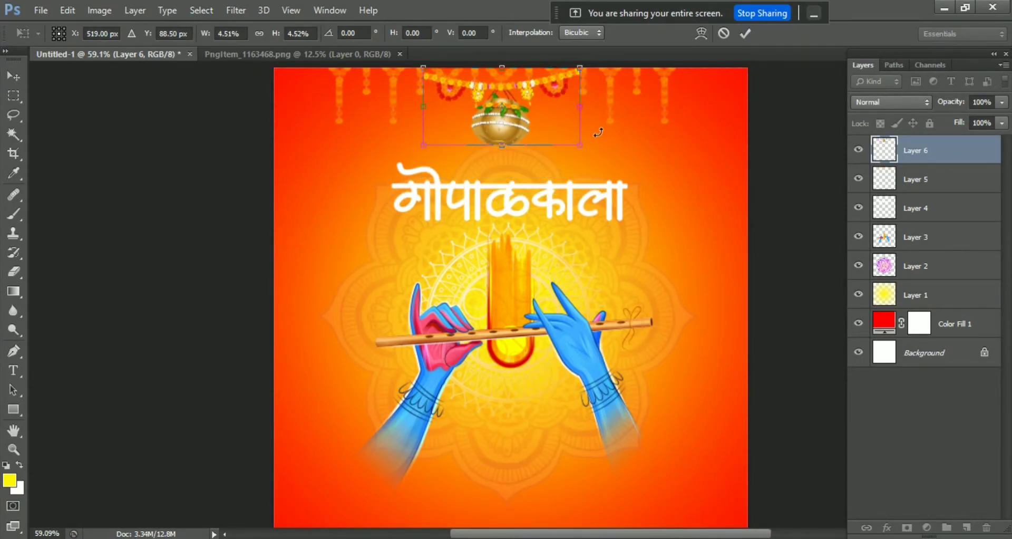
pyautogui.press('Return')
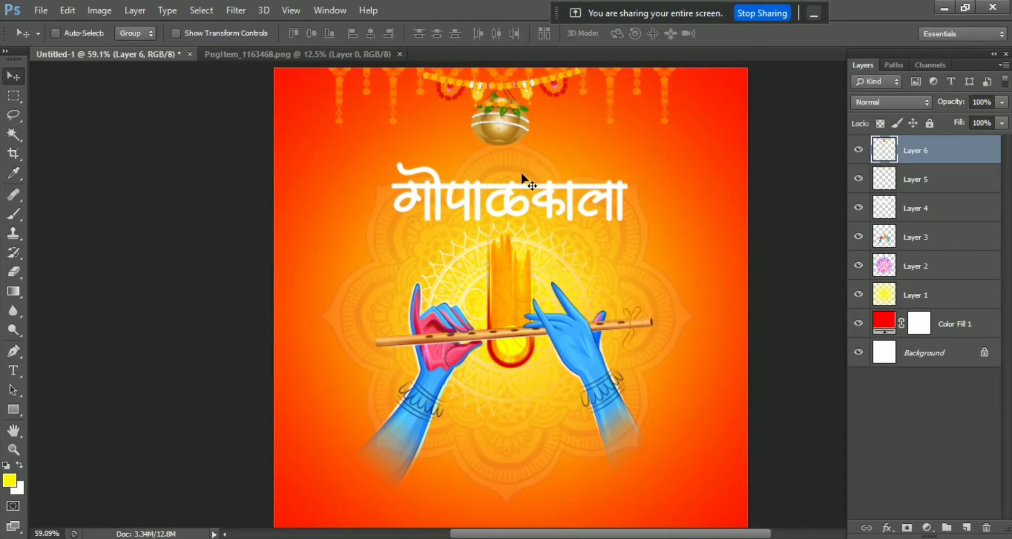
# Try entering 80% pot opacity, dismiss the invalid-value warning, and nudge the pot slightly
pyautogui.click(978, 102)
pyautogui.write('75')
pyautogui.press('BackSpace')
pyautogui.press('BackSpace')
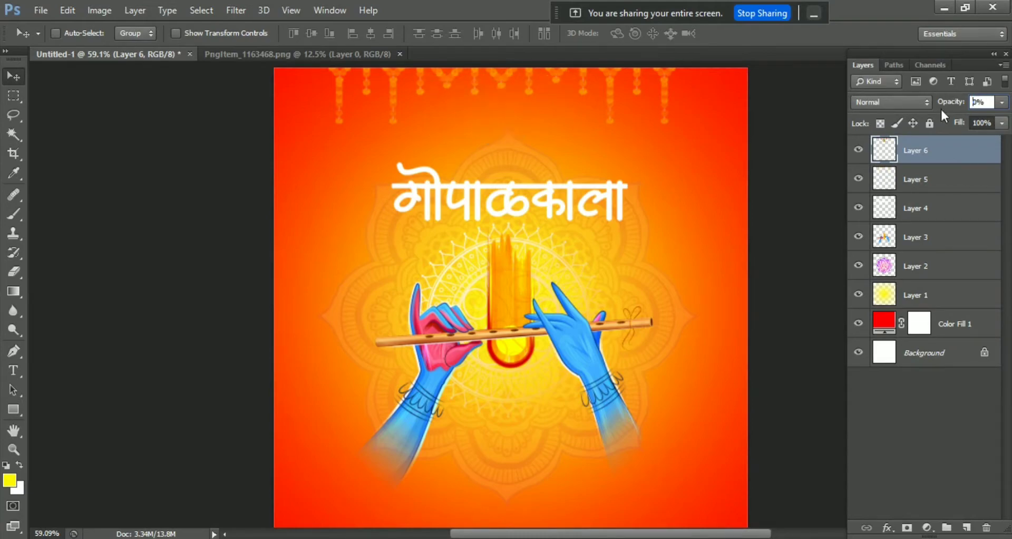
pyautogui.write('800')
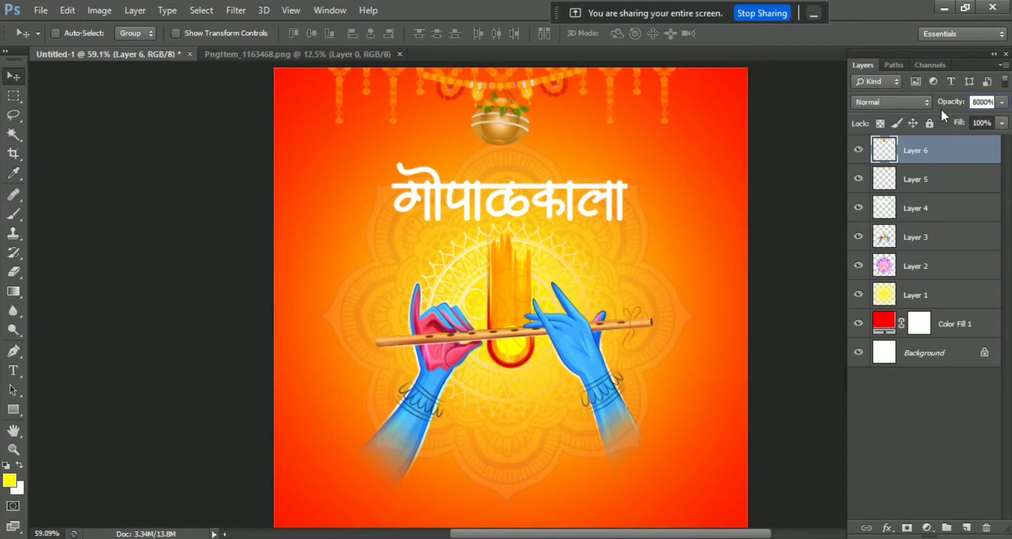
pyautogui.press('Return')
pyautogui.click(505, 219)
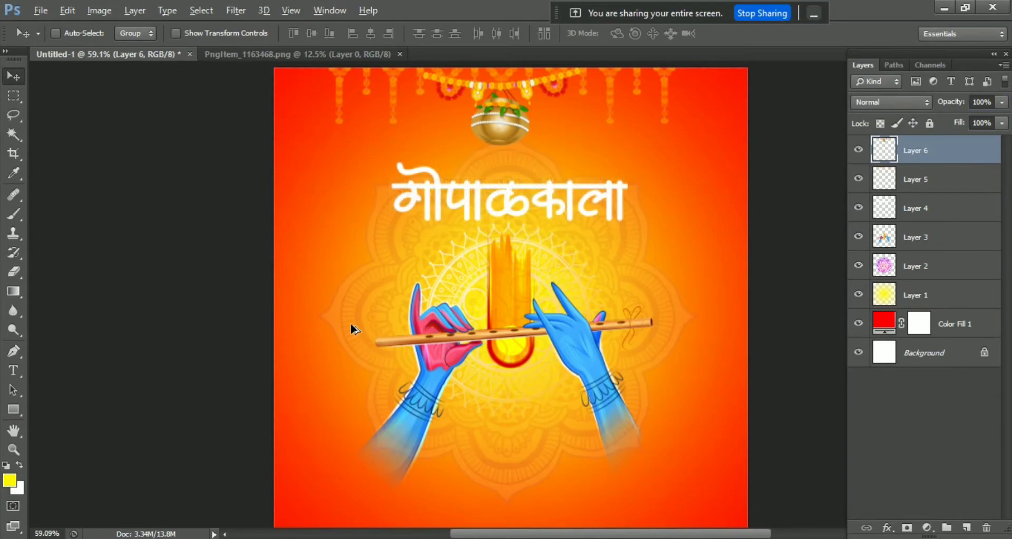
pyautogui.scroll(-2, 530, 325)
pyautogui.scroll(2, 635, 332)
pyautogui.scroll(-2, 492, 293)
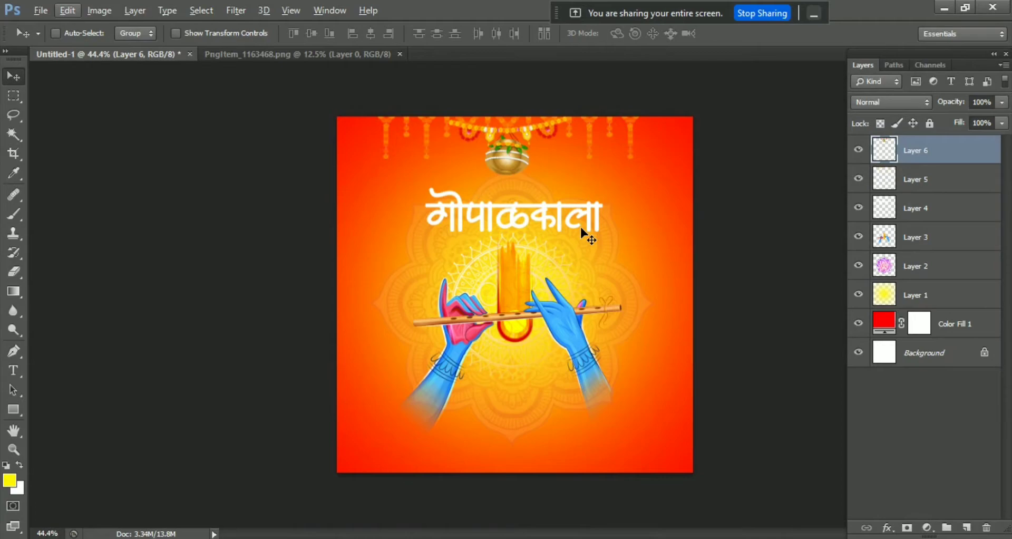
pyautogui.moveTo(574, 189); pyautogui.dragTo(578, 191)
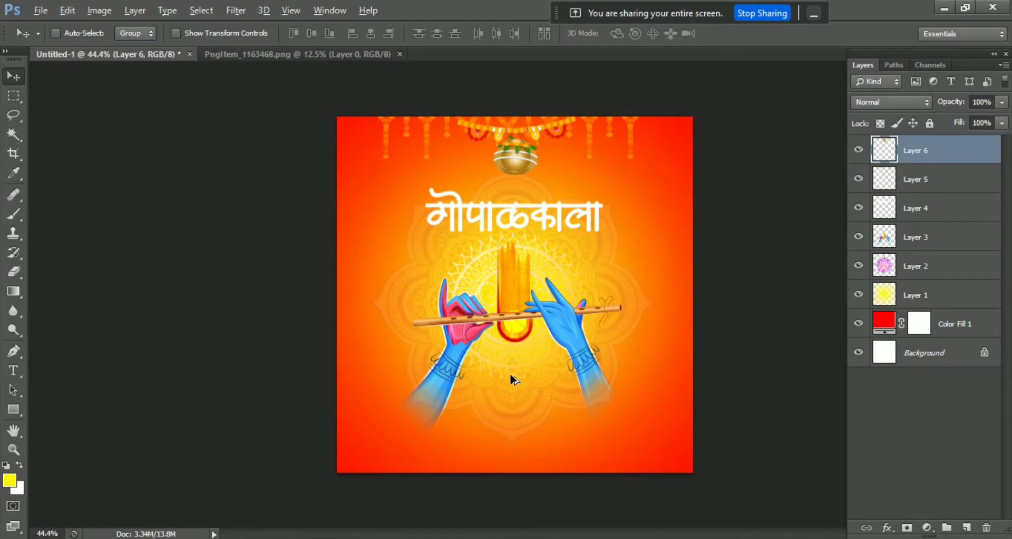
pyautogui.scroll(1, 510, 367)
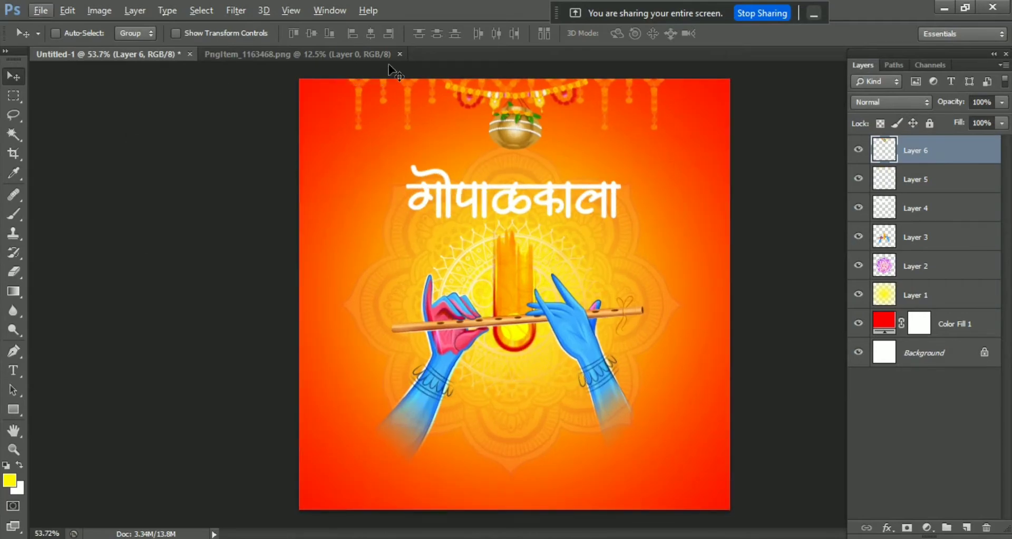
# Open the Krishna Janmashtami pots image and drag it into the poster document
pyautogui.click(51, 11)
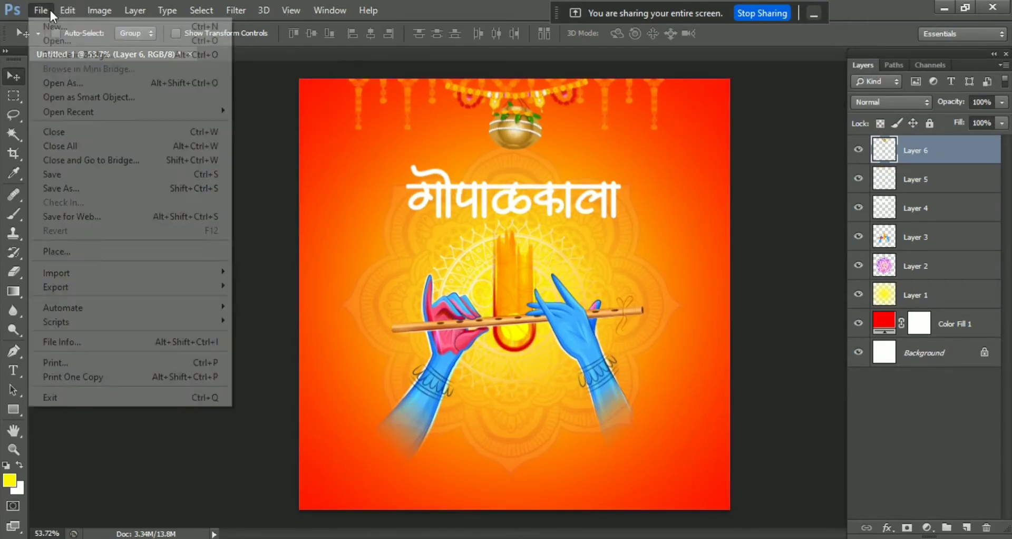
pyautogui.click(113, 40)
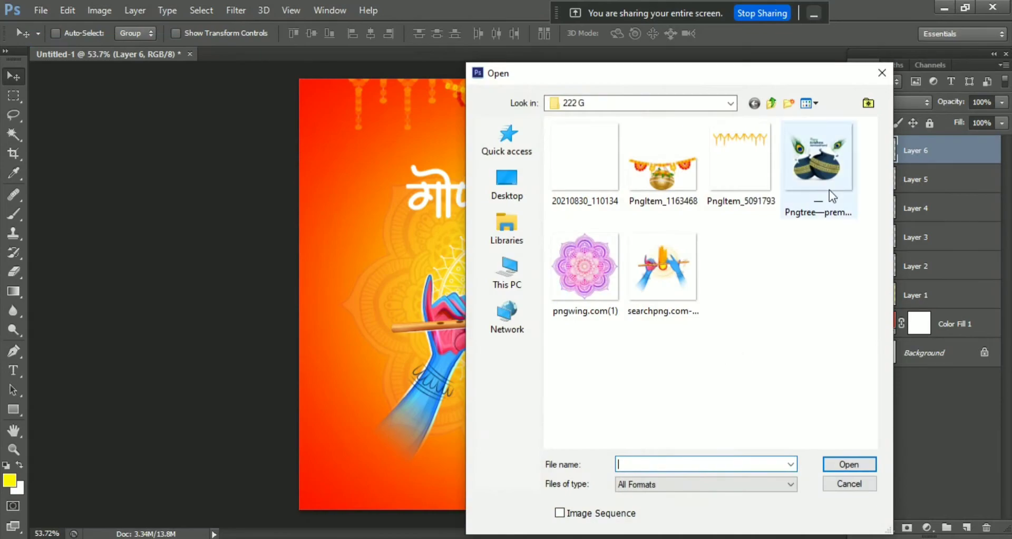
pyautogui.click(675, 177)
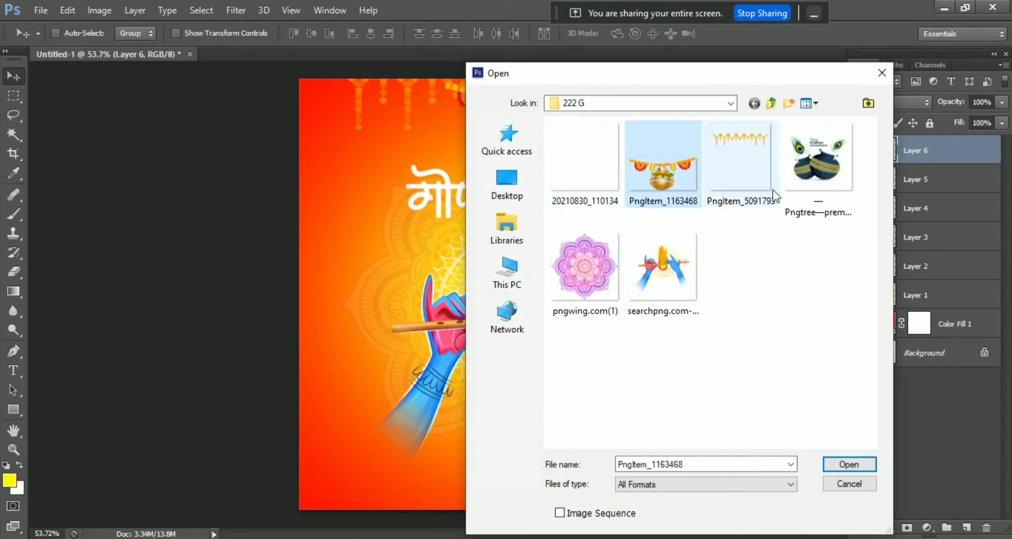
pyautogui.click(807, 174)
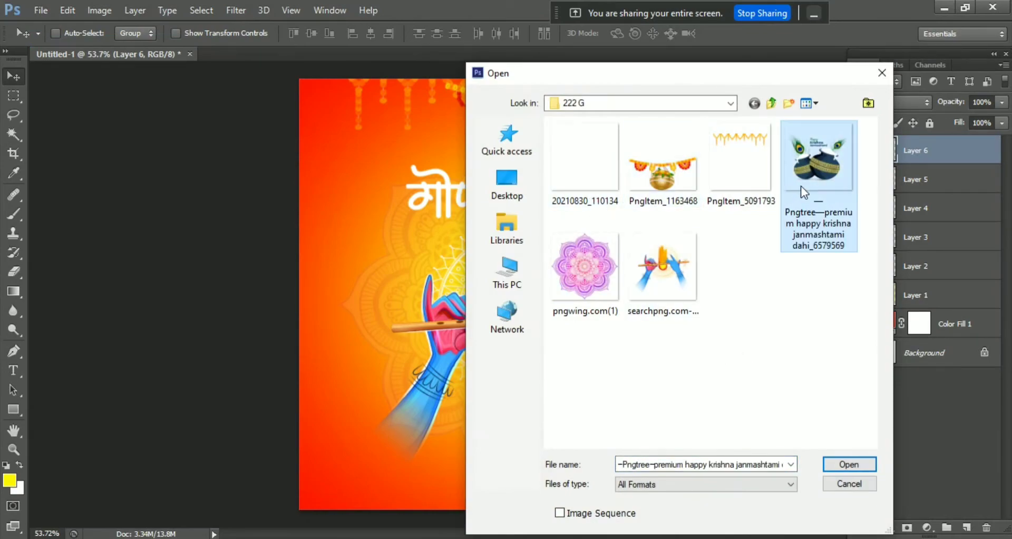
pyautogui.click(862, 464)
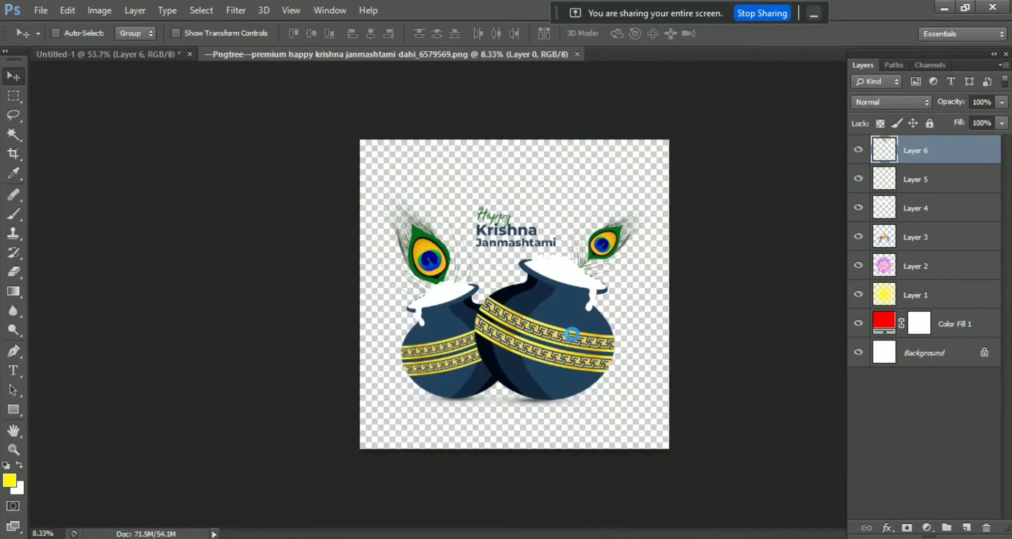
pyautogui.moveTo(525, 377)
pyautogui.mouseDown()
pyautogui.moveTo(247, 153)
pyautogui.moveTo(554, 309)
pyautogui.mouseUp()
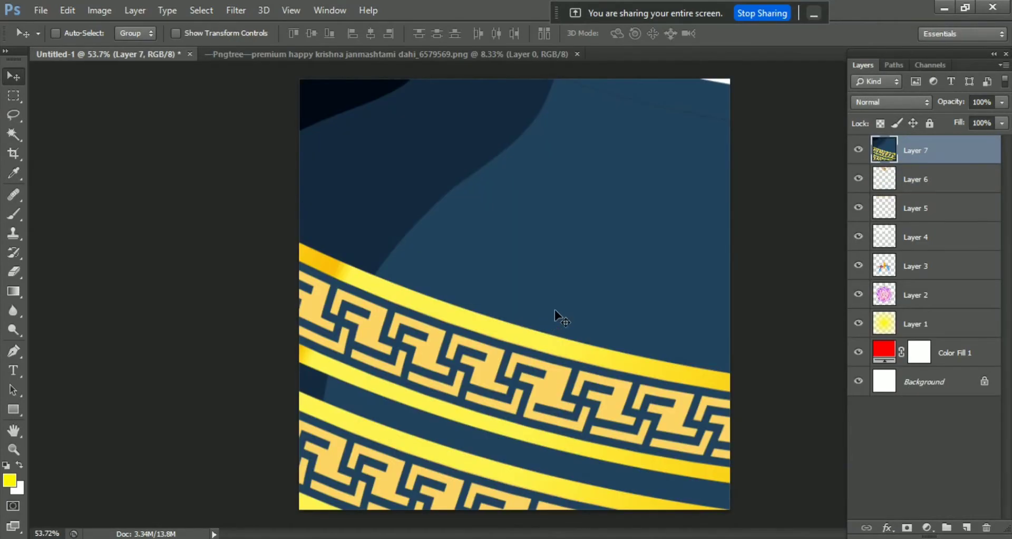
# Scale the pots layer down to a small fraction and lift it into the title
pyautogui.hotkey('ctrl', 't')
pyautogui.hotkey('ctrl', '-')
pyautogui.hotkey('ctrl', '-')
pyautogui.hotkey('ctrl', '-')
pyautogui.hotkey('ctrl', '-')
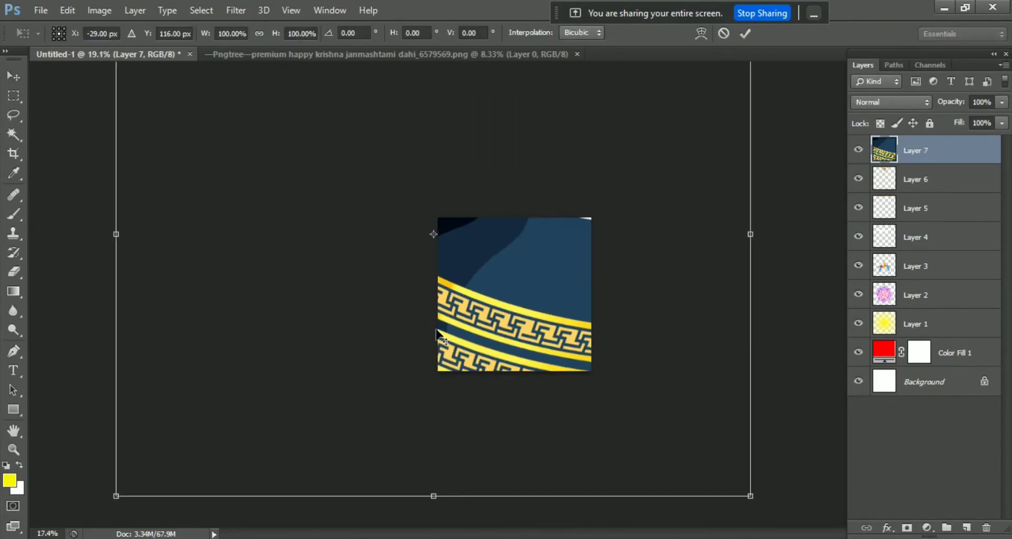
pyautogui.hotkey('ctrl', '-')
pyautogui.moveTo(627, 142); pyautogui.dragTo(495, 241)
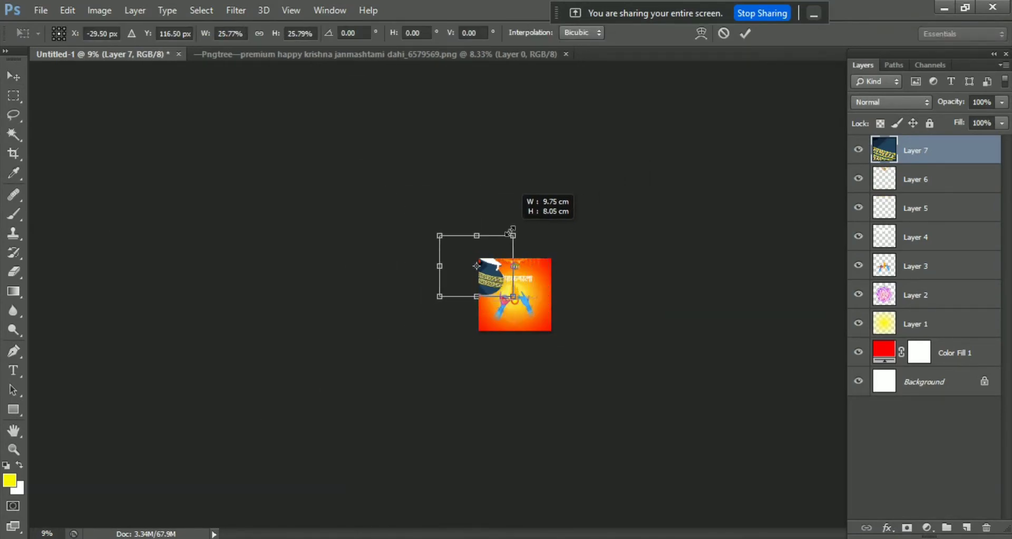
pyautogui.scroll(2, 540, 279)
pyautogui.scroll(3, 531, 276)
pyautogui.scroll(2, 505, 275)
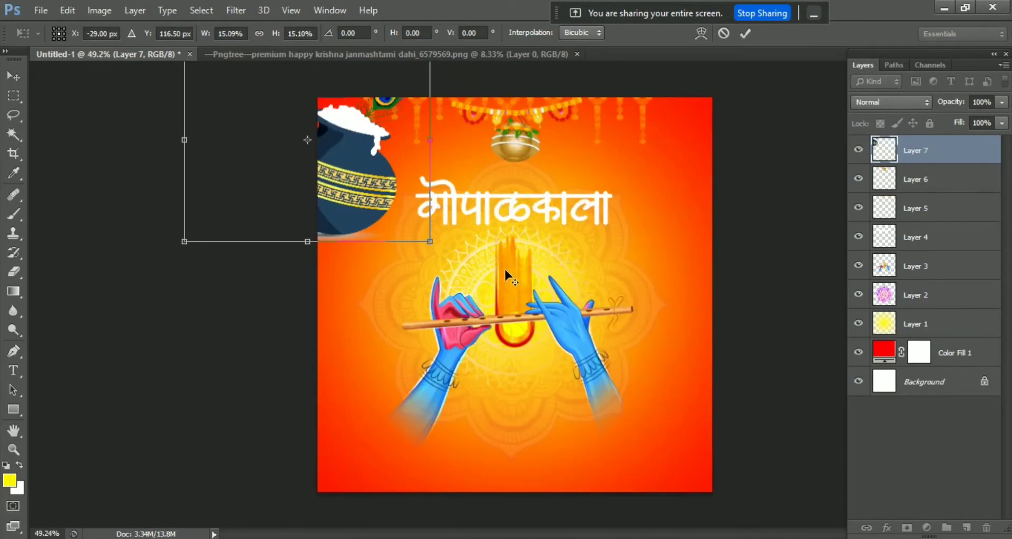
pyautogui.moveTo(369, 213); pyautogui.dragTo(499, 303)
pyautogui.scroll(1, 548, 274)
pyautogui.scroll(1, 548, 274)
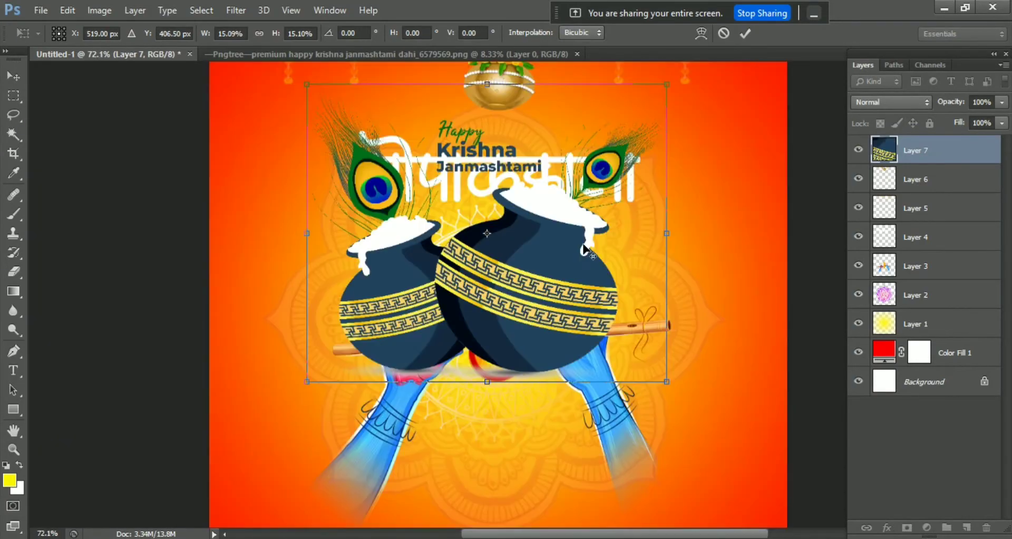
pyautogui.moveTo(667, 84)
pyautogui.mouseDown()
pyautogui.moveTo(558, 188)
pyautogui.moveTo(537, 193)
pyautogui.mouseUp()
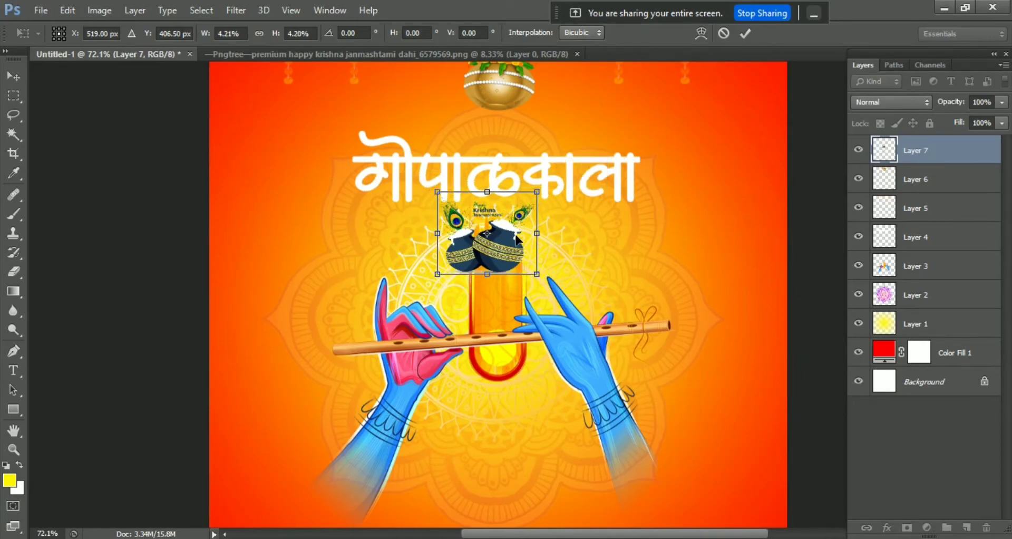
pyautogui.moveTo(520, 236); pyautogui.dragTo(525, 172)
# Fine-tune the pots' size and position to fill the gap in the title
pyautogui.scroll(2, 525, 172)
pyautogui.scroll(2, 526, 172)
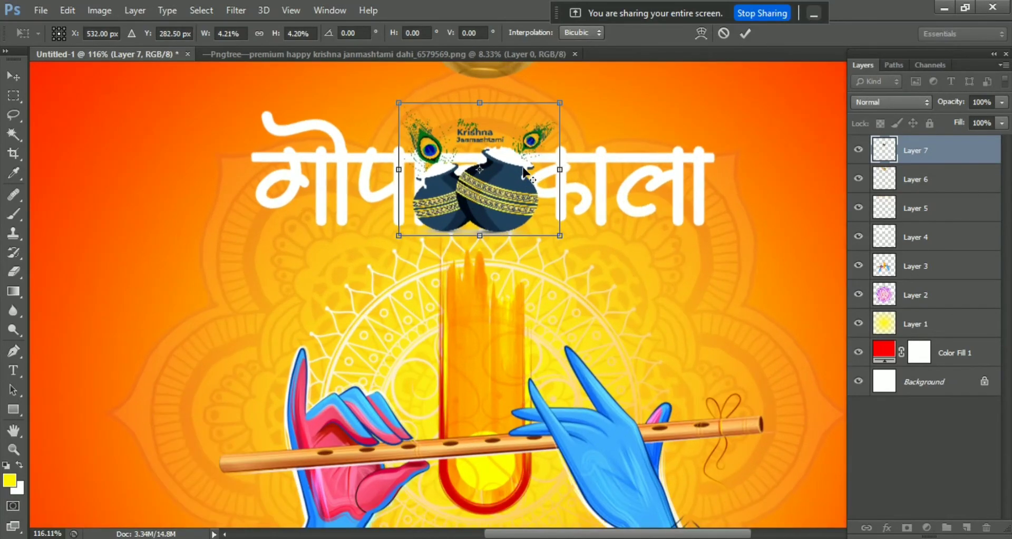
pyautogui.scroll(1, 526, 172)
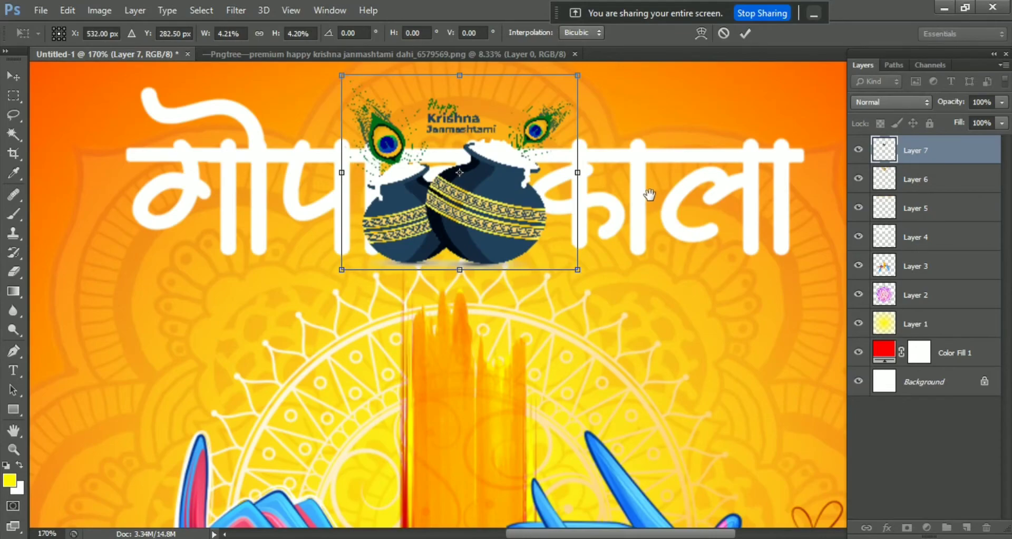
pyautogui.moveTo(649, 189); pyautogui.dragTo(631, 342)
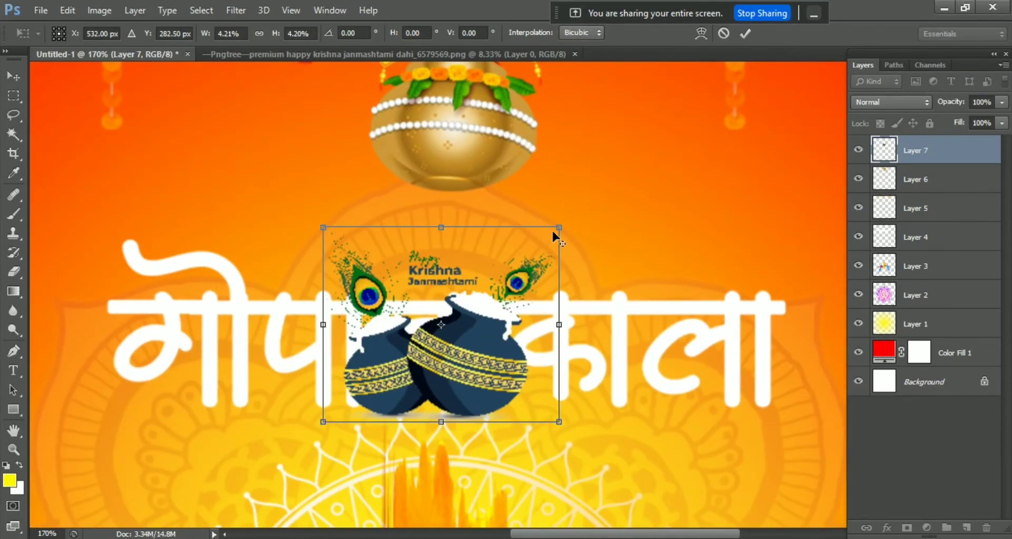
pyautogui.moveTo(558, 226); pyautogui.dragTo(536, 249)
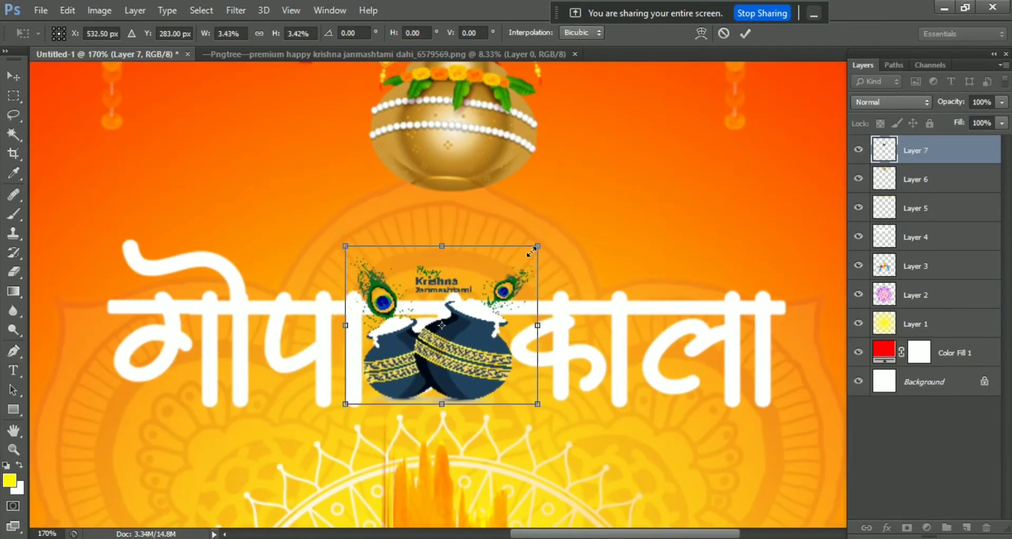
pyautogui.moveTo(524, 290); pyautogui.dragTo(518, 285)
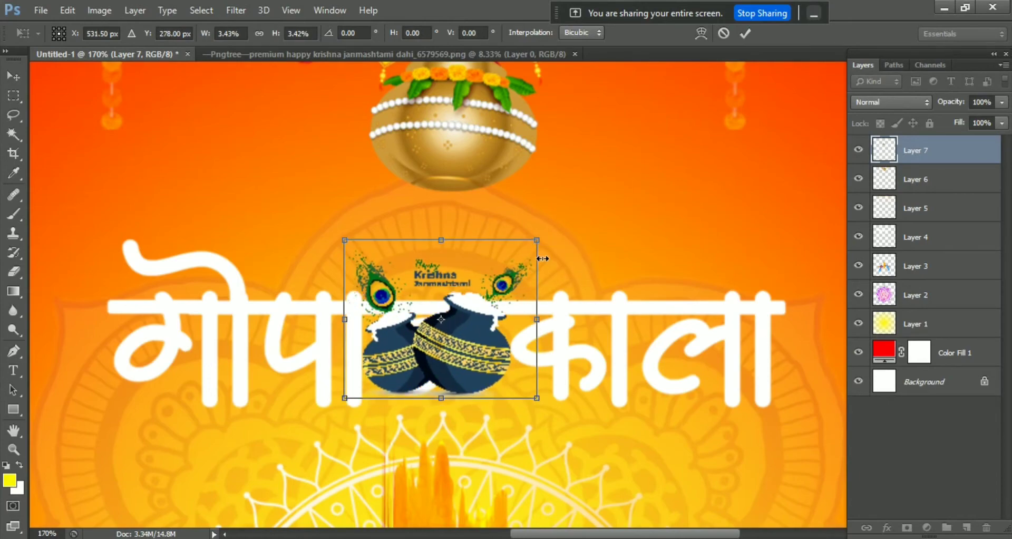
pyautogui.moveTo(539, 240); pyautogui.dragTo(546, 233)
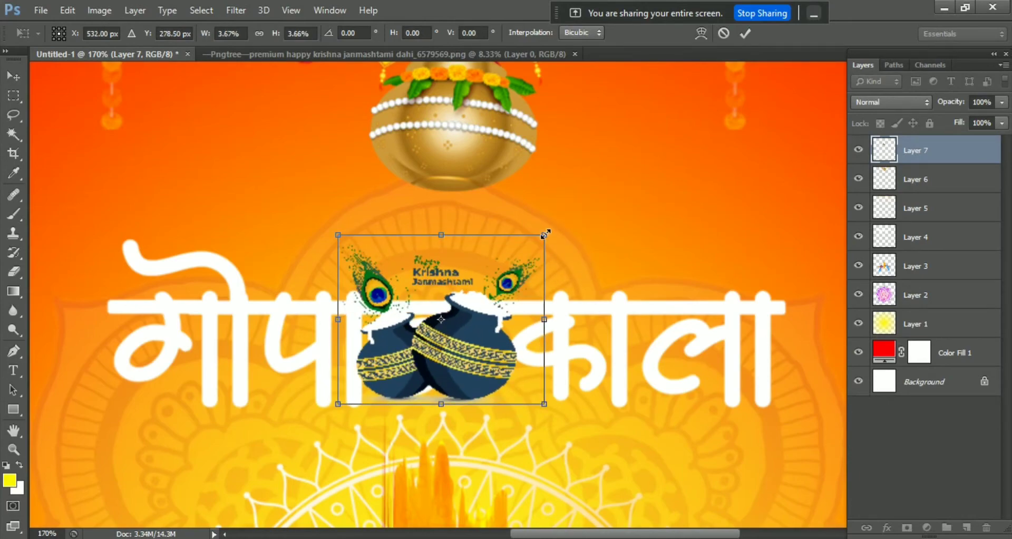
pyautogui.press('Right')
pyautogui.press('Right')
pyautogui.press('Right')
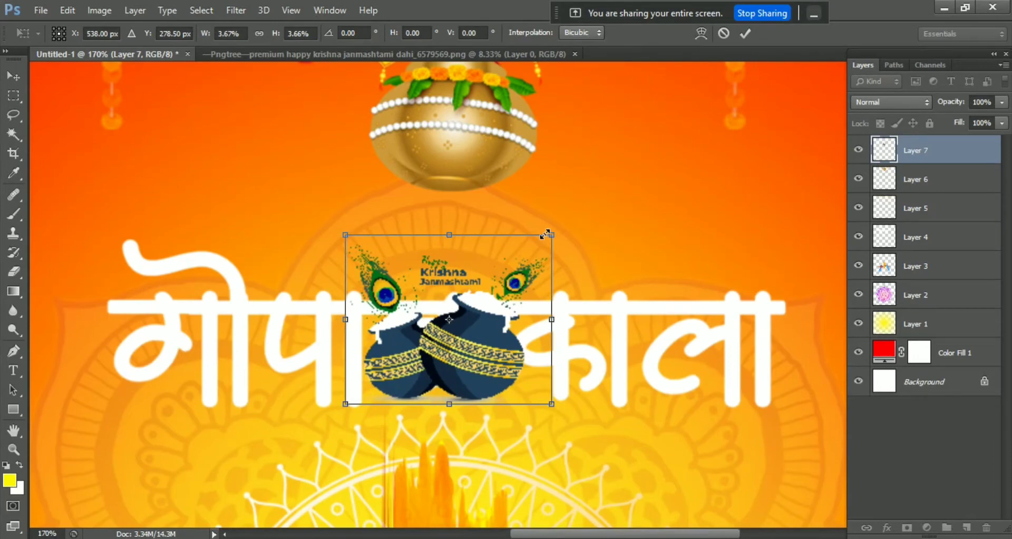
pyautogui.press('Left')
pyautogui.press('Left')
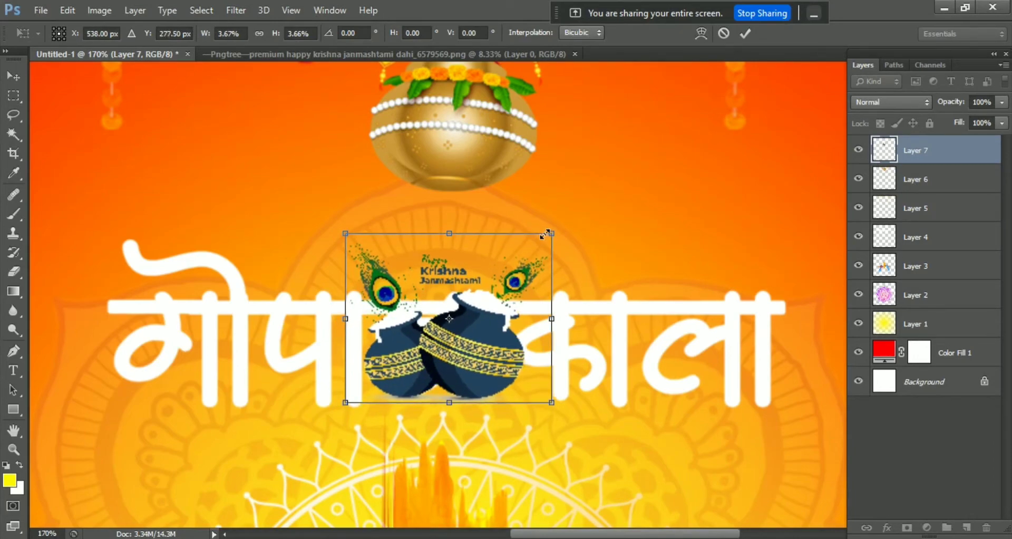
pyautogui.press('Up')
pyautogui.press('Left')
pyautogui.press('Left')
pyautogui.press('Left')
# Apply the pots' new size and placement with the whole poster in view
pyautogui.hotkey('ctrl', '0')
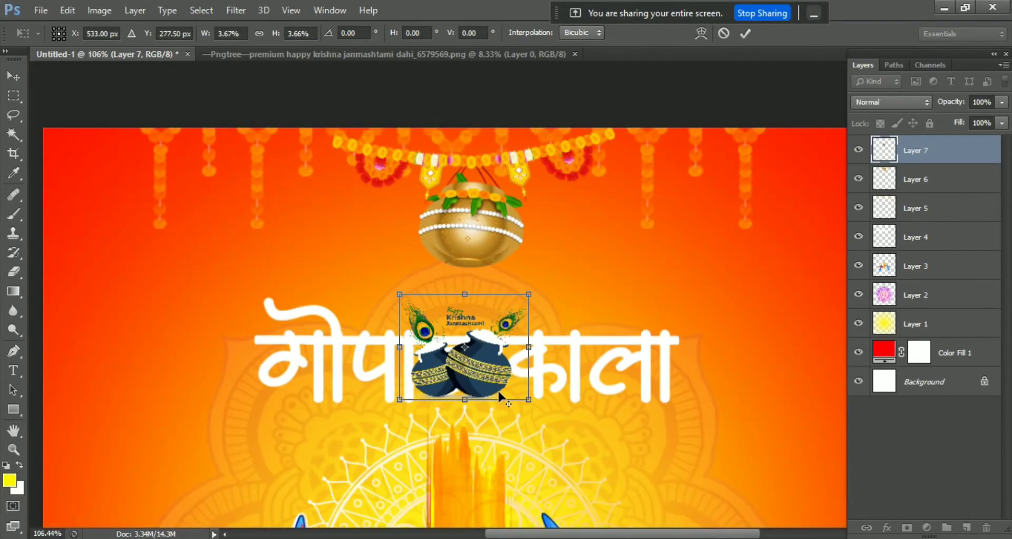
pyautogui.hotkey('alt', 'space')
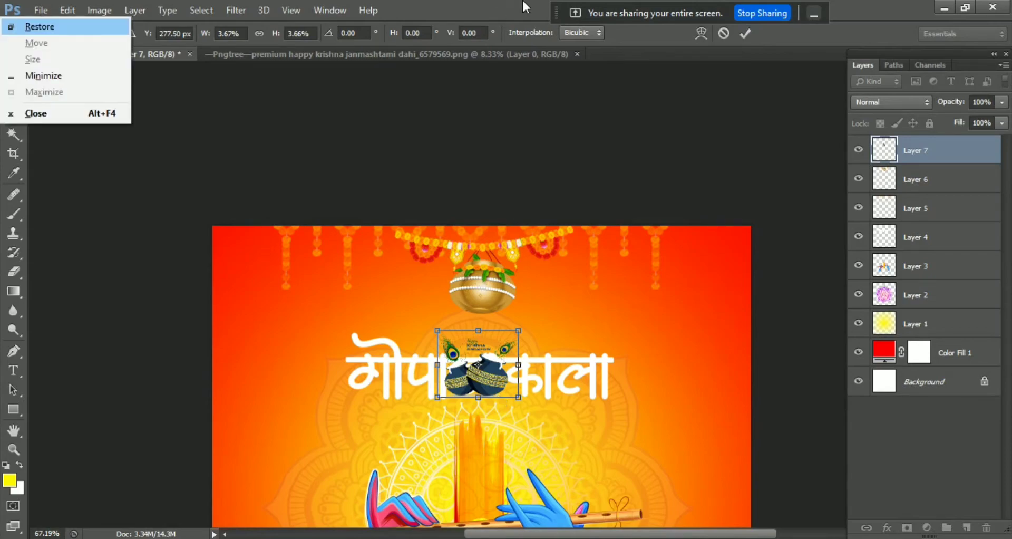
pyautogui.press('Escape')
pyautogui.press('Return')
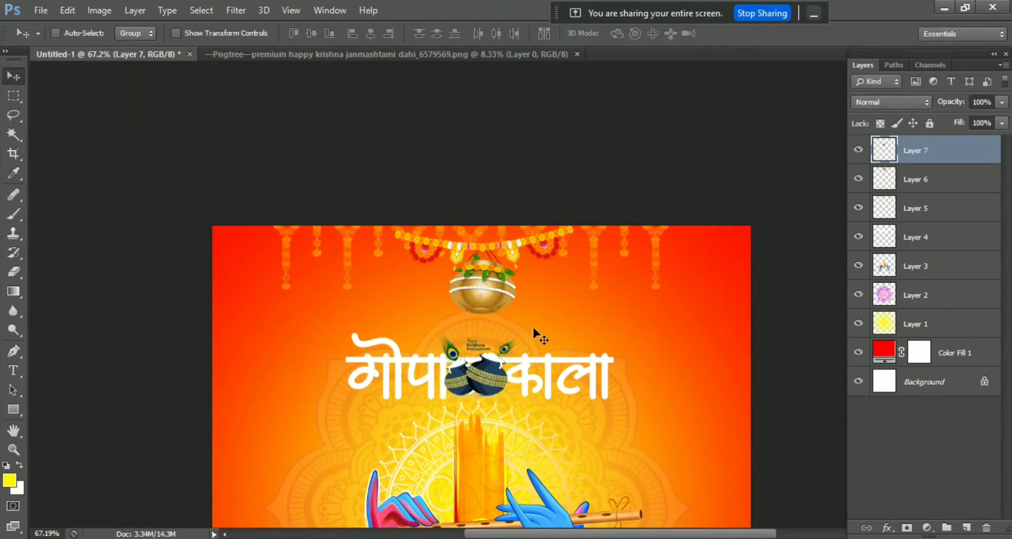
# Nudge the pots a few pixels right and down to settle them in the title
pyautogui.hotkey('ctrl', '0')
pyautogui.scroll(1, 509, 223)
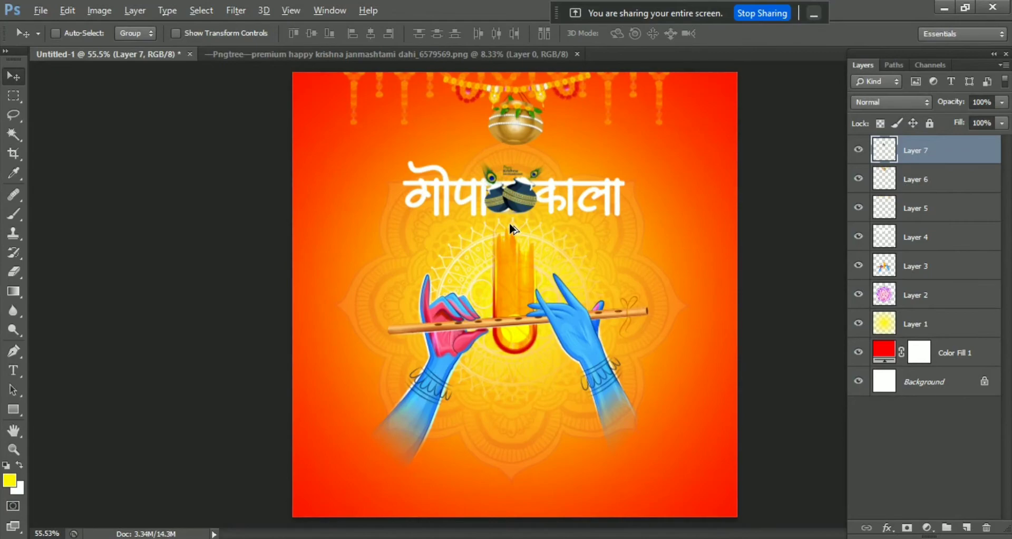
pyautogui.scroll(1, 510, 223)
pyautogui.scroll(3, 540, 243)
pyautogui.scroll(3, 516, 193)
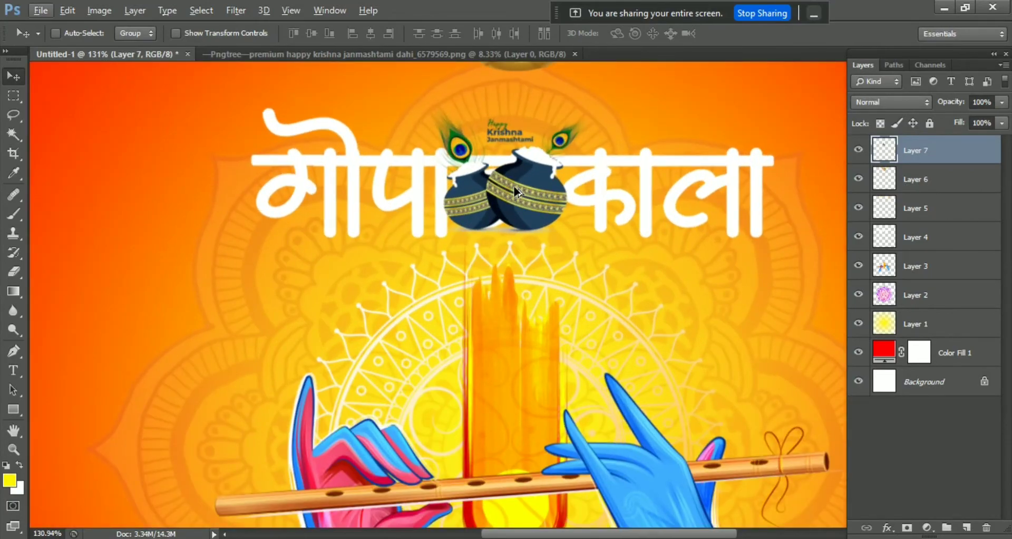
pyautogui.hotkey('alt', 'f')
pyautogui.press('Escape')
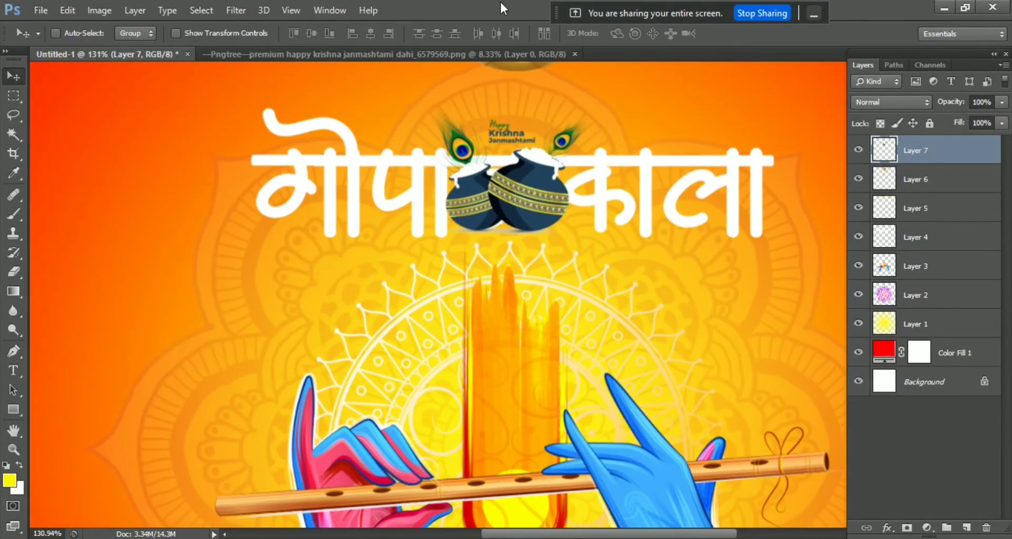
pyautogui.press('Right')
pyautogui.press('Down')
pyautogui.press('Right')
pyautogui.press('Down')
pyautogui.press('Right')
pyautogui.press('Up')
pyautogui.press('Up')
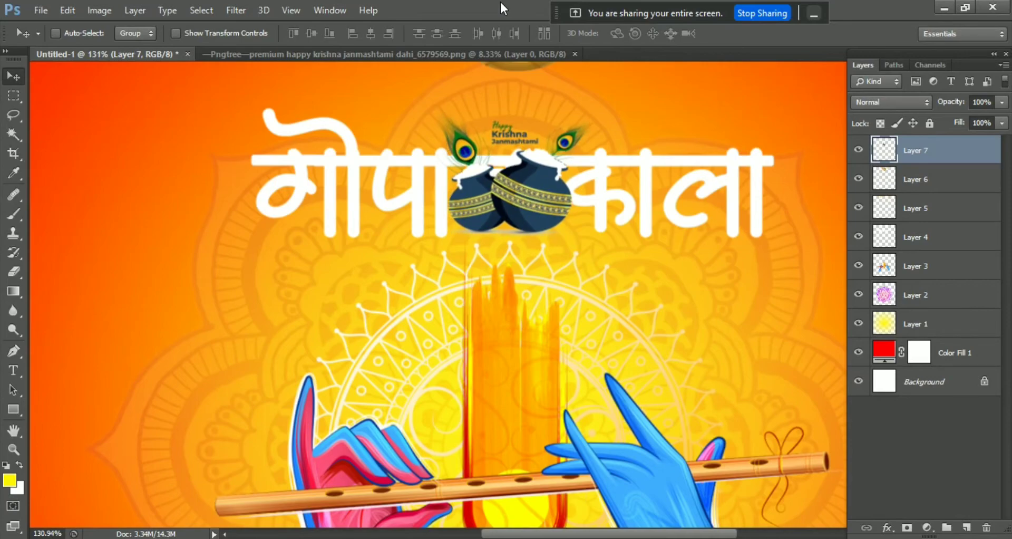
pyautogui.press('Right')
pyautogui.press('Down')
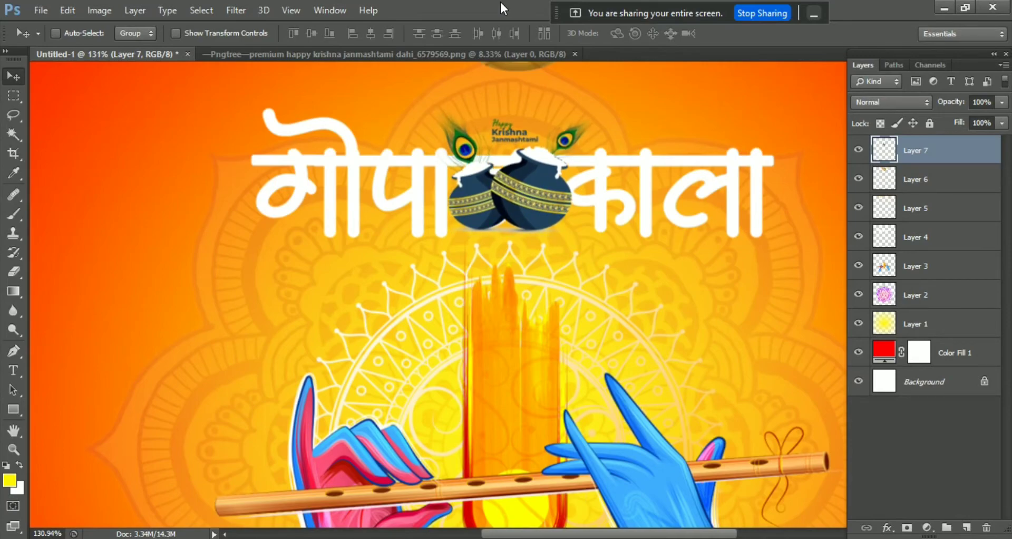
pyautogui.press('Right')
pyautogui.scroll(-2, 402, 213)
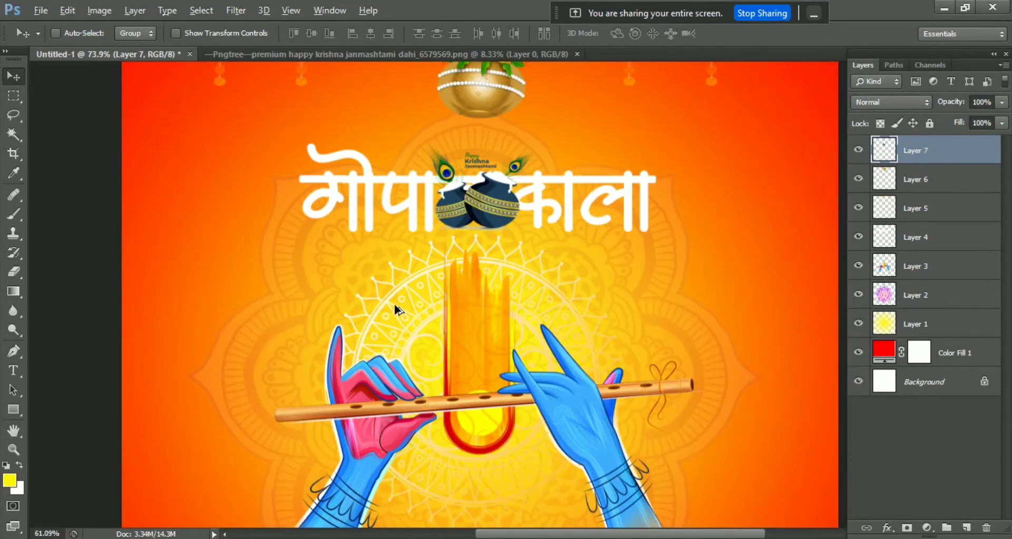
pyautogui.scroll(-2, 395, 307)
pyautogui.scroll(-1, 441, 325)
pyautogui.scroll(1, 584, 292)
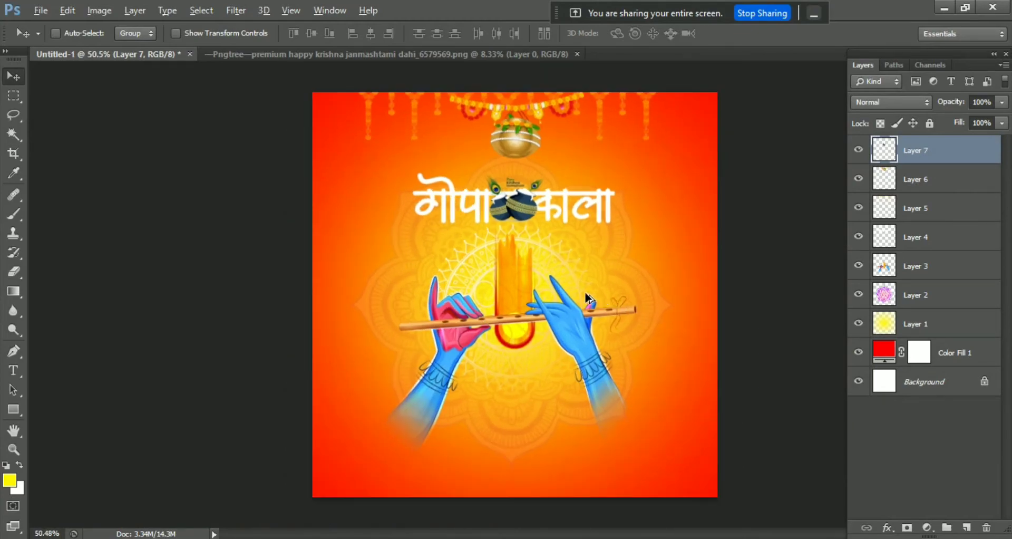
pyautogui.scroll(1, 584, 290)
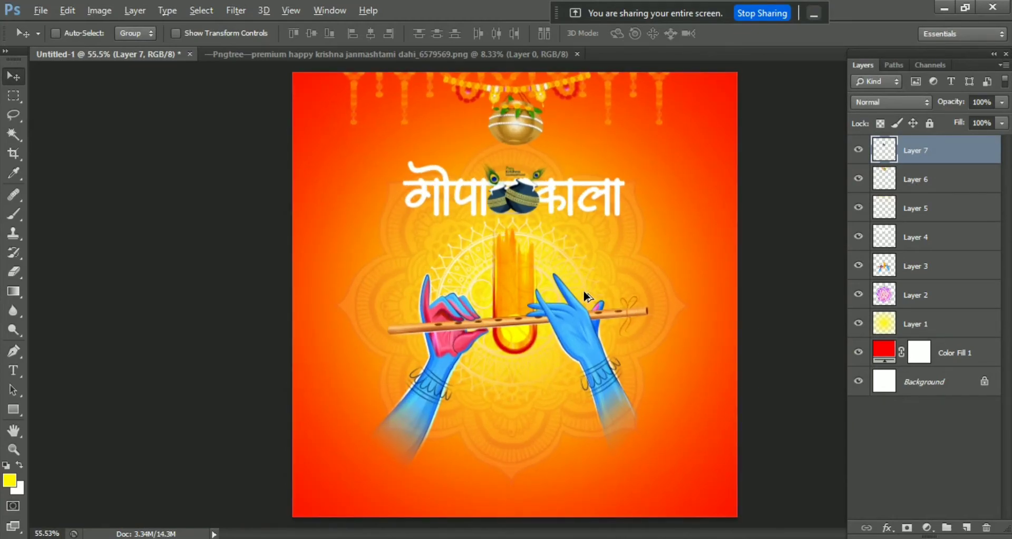
pyautogui.scroll(1, 585, 295)
pyautogui.scroll(5, 558, 208)
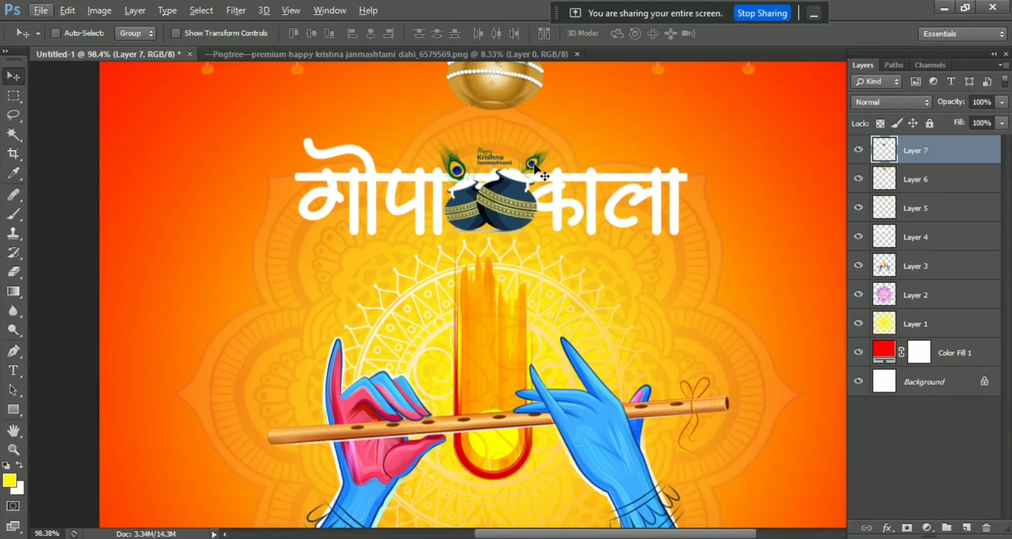
# Shrink the pots slightly and centre them in the gap between the letters
pyautogui.hotkey('ctrl', 't')
pyautogui.moveTo(556, 134); pyautogui.dragTo(550, 136)
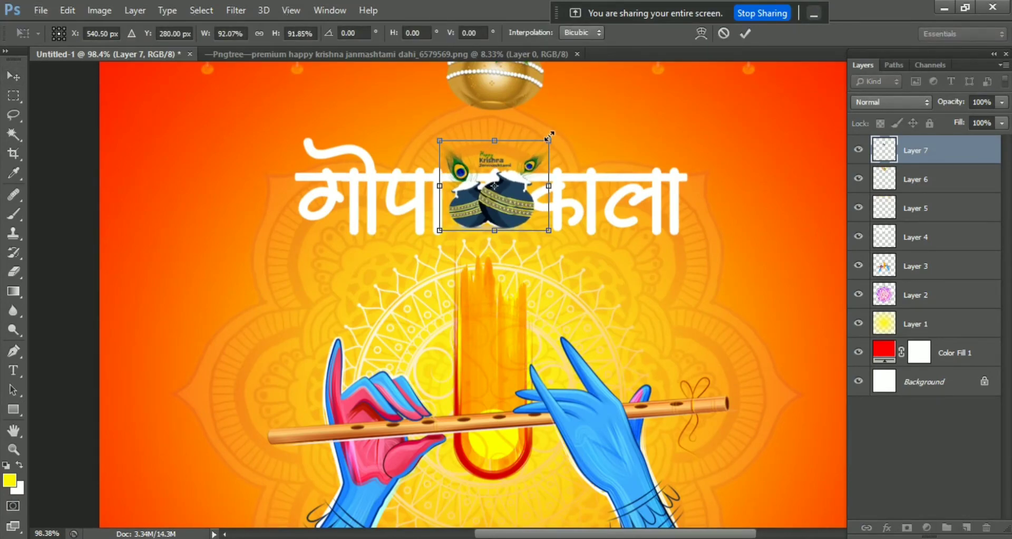
pyautogui.press('Return')
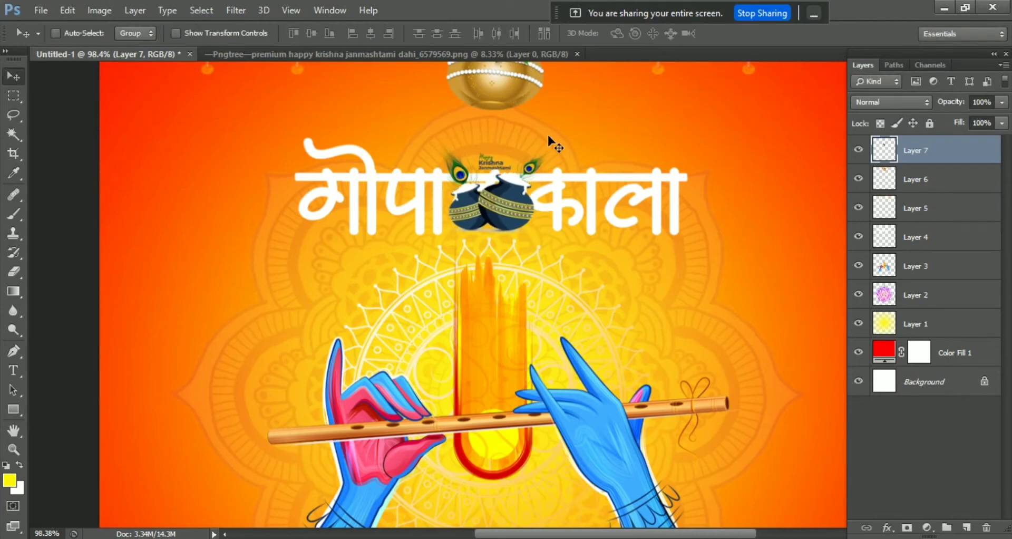
pyautogui.press('Left')
pyautogui.press('Left')
pyautogui.press('Left')
pyautogui.press('Left')
pyautogui.press('Left')
pyautogui.press('Left')
pyautogui.press('Left')
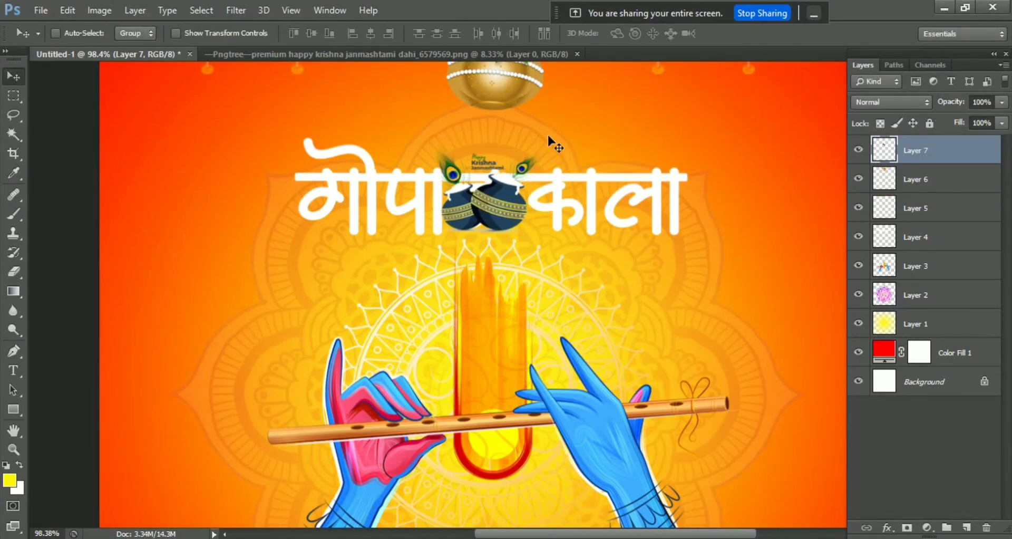
pyautogui.press('Right')
pyautogui.press('Right')
pyautogui.press('Right')
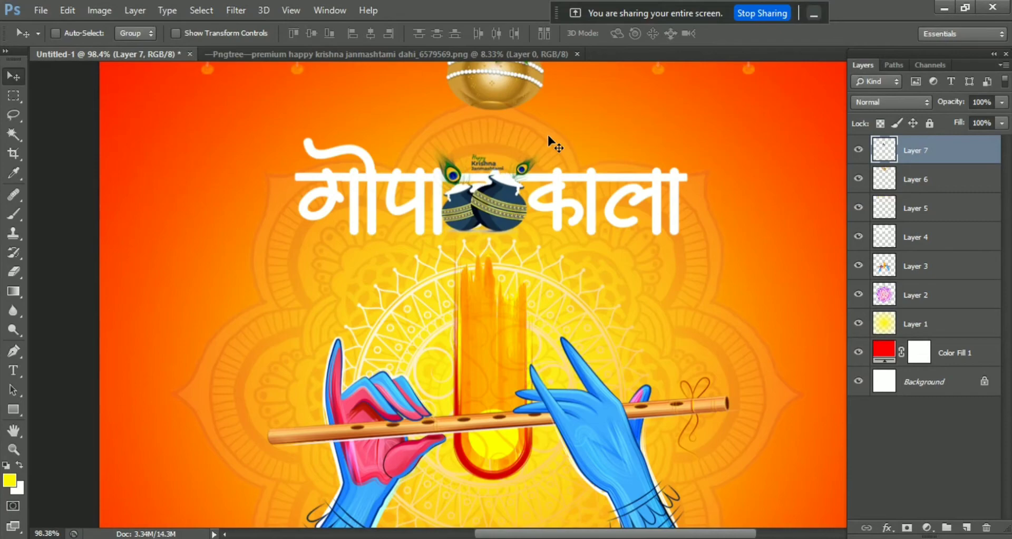
pyautogui.press('Right')
pyautogui.press('Right')
pyautogui.press('Right')
pyautogui.press('Right')
pyautogui.press('Right')
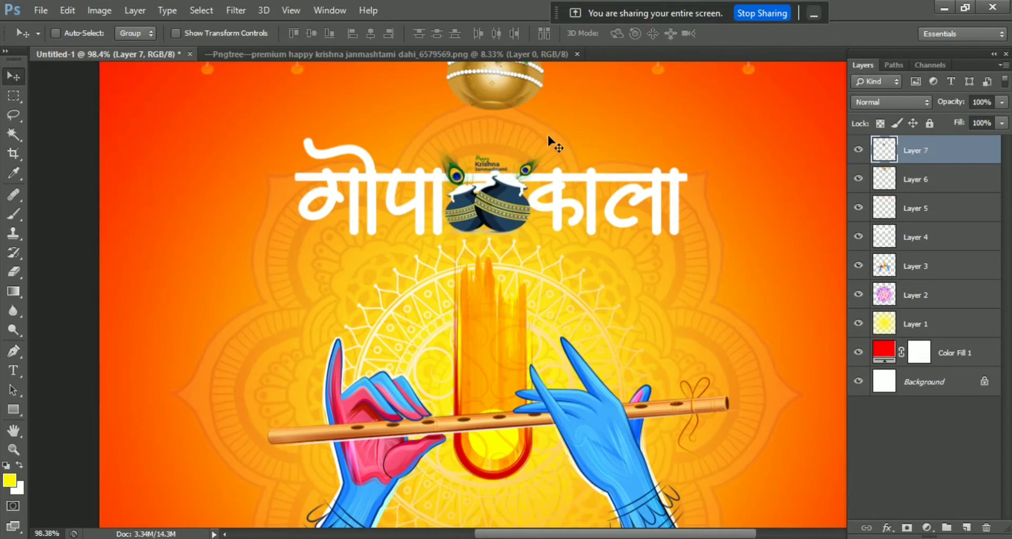
pyautogui.press('Right')
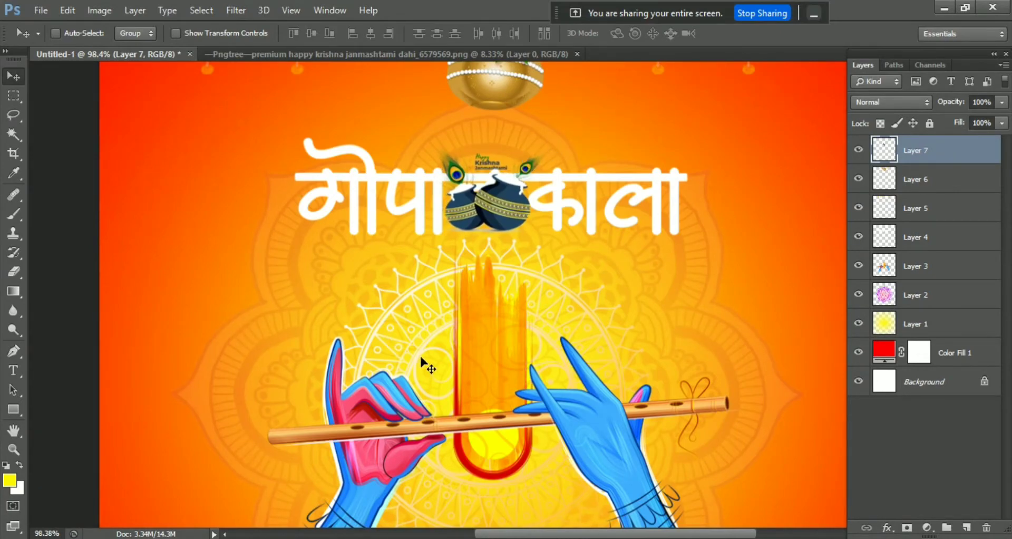
pyautogui.scroll(-2, 419, 353)
pyautogui.scroll(-2, 420, 353)
pyautogui.scroll(1, 682, 357)
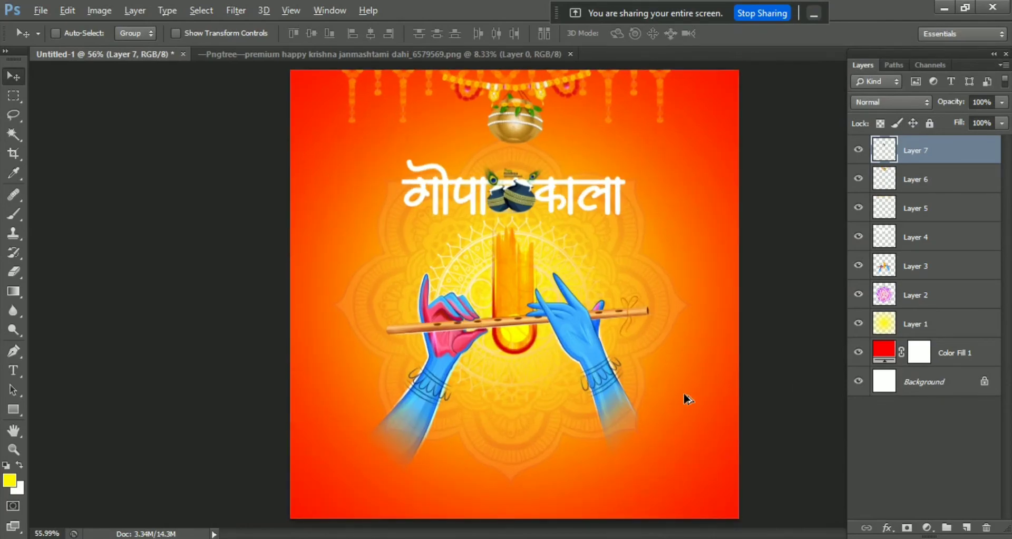
# Add Layer 8 and set up the Brush tool with a 20 px tip
pyautogui.click(967, 528)
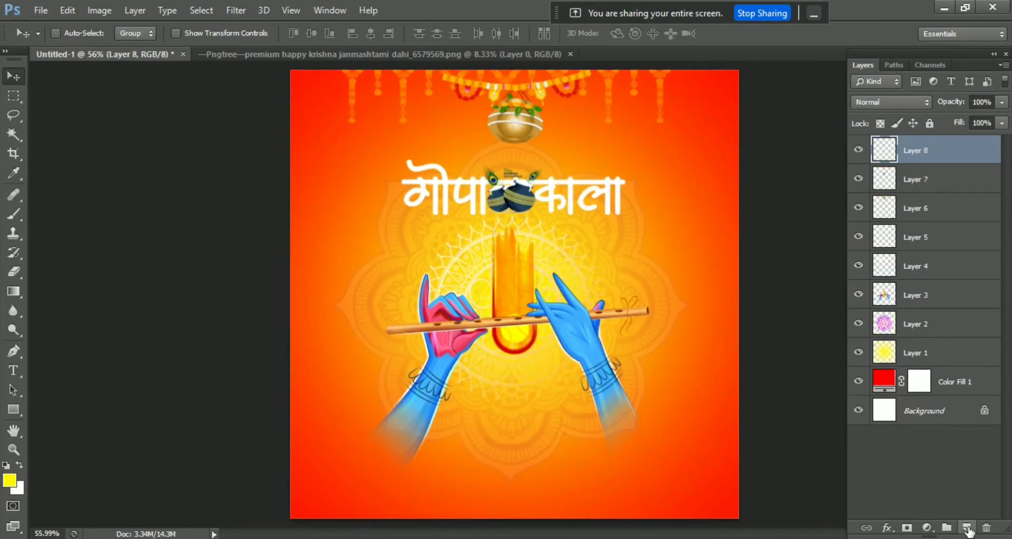
pyautogui.click(12, 216)
pyautogui.click(84, 211)
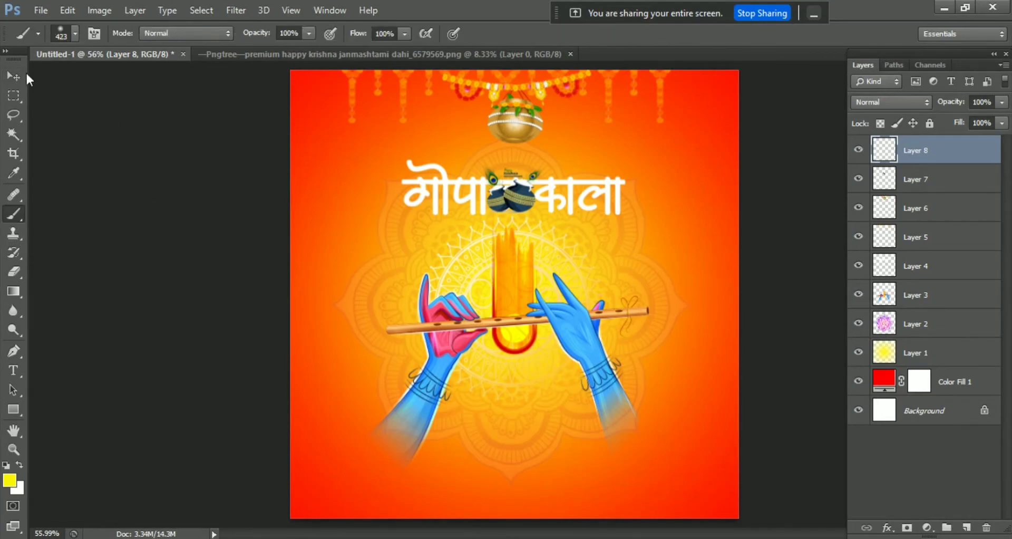
pyautogui.click(38, 35)
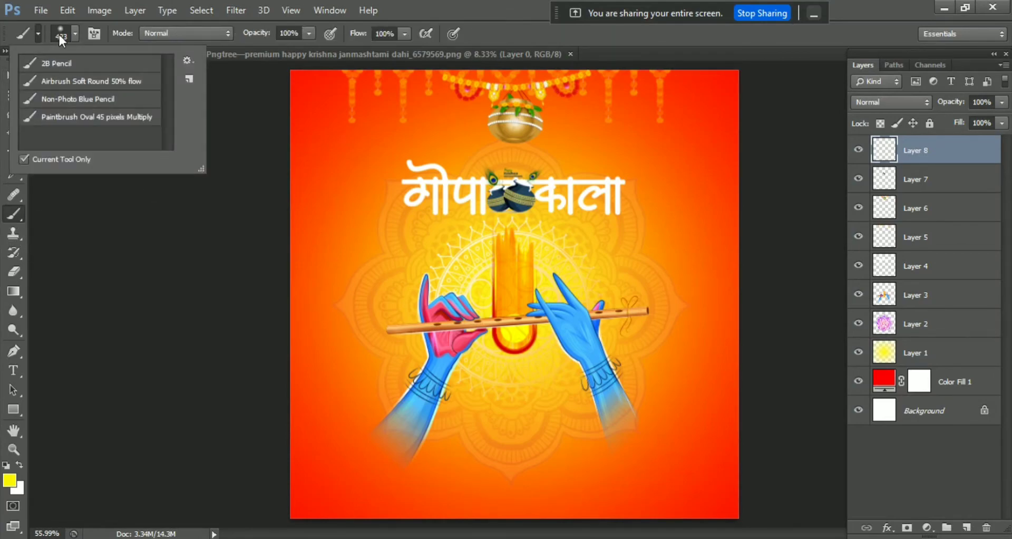
pyautogui.click(77, 33)
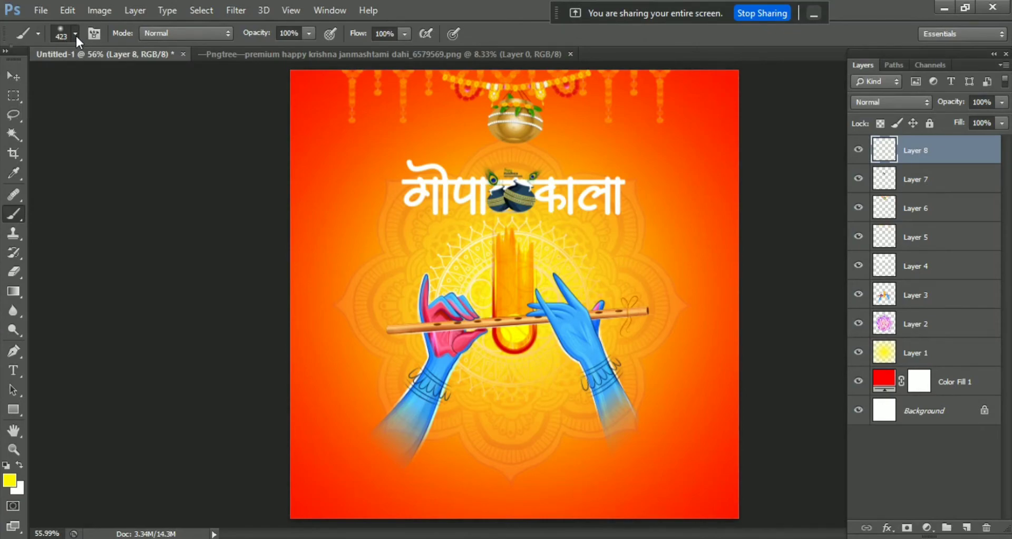
pyautogui.rightClick(108, 142)
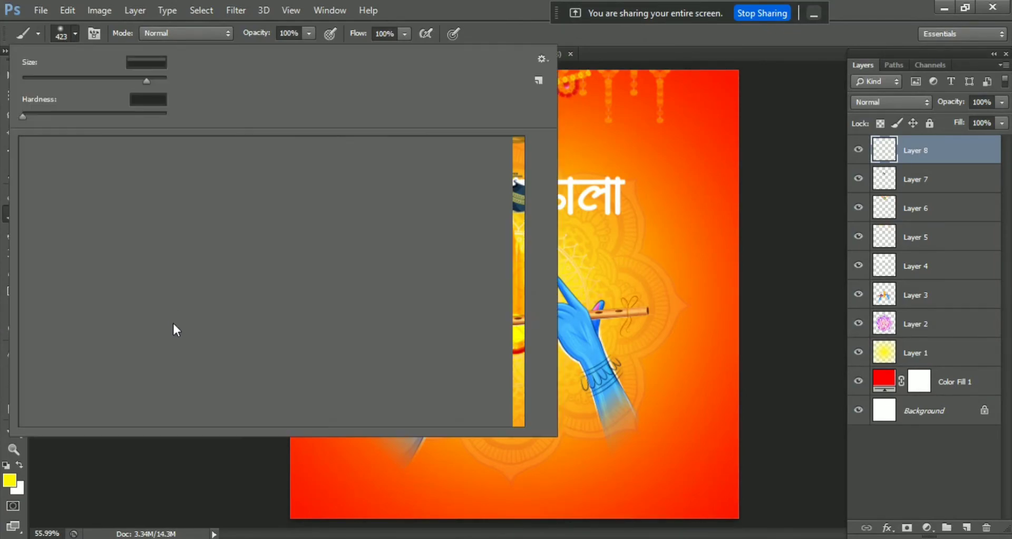
pyautogui.press('Escape')
pyautogui.click(75, 34)
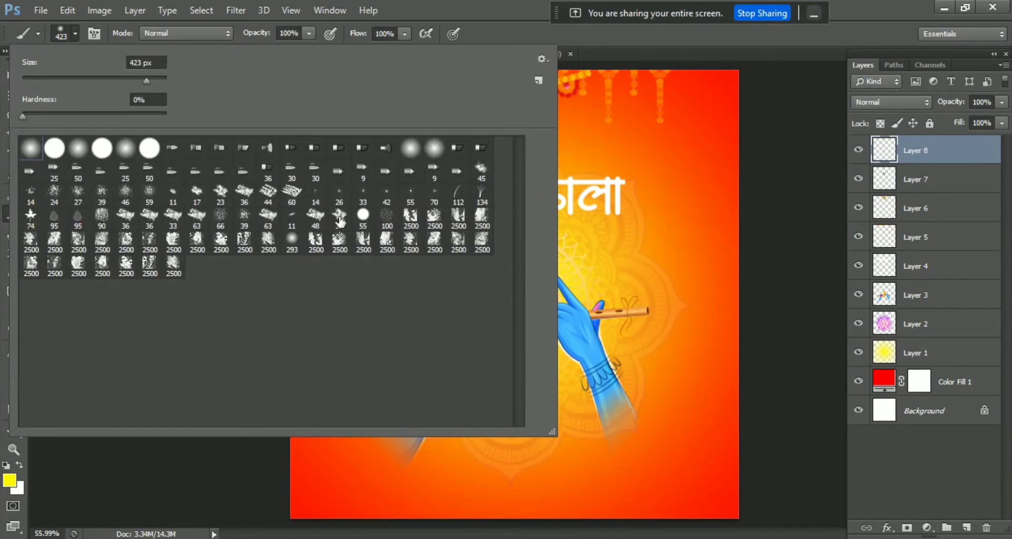
pyautogui.click(268, 193)
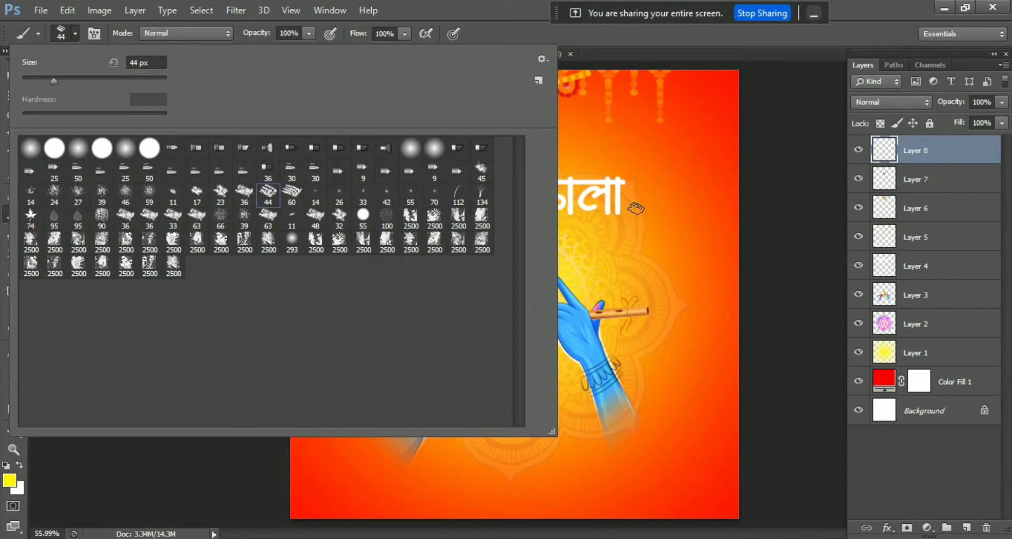
pyautogui.press('Return')
pyautogui.press('[')
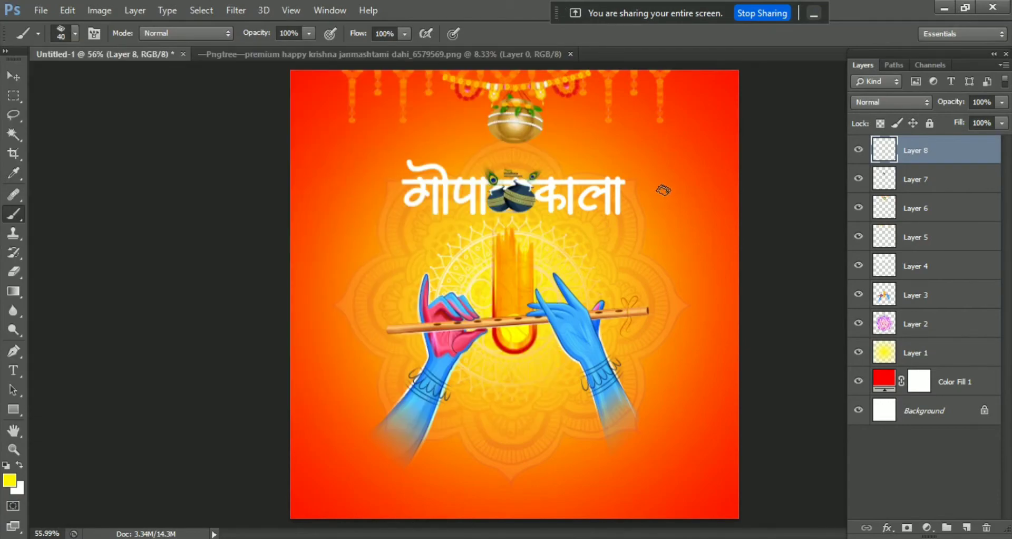
pyautogui.press('[')
pyautogui.press('[')
# Sample yellow from the artwork and settle on a 25 px brush after undoing trial strokes
pyautogui.keyDown('alt'); pyautogui.click(526, 355); pyautogui.keyUp('alt')
pyautogui.keyDown('shift'); pyautogui.click(726, 500); pyautogui.keyUp('shift')
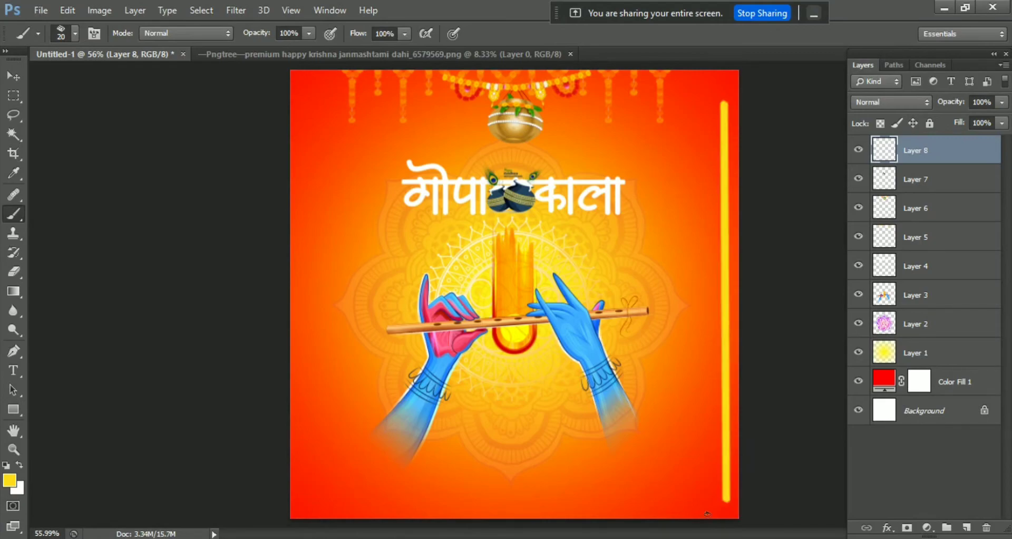
pyautogui.hotkey('ctrl', 'z')
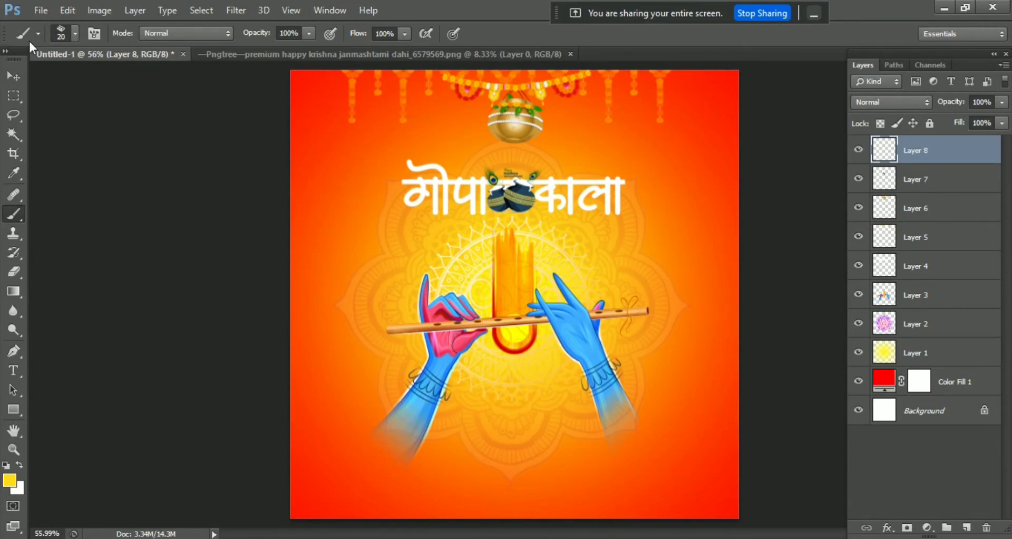
pyautogui.click(74, 33)
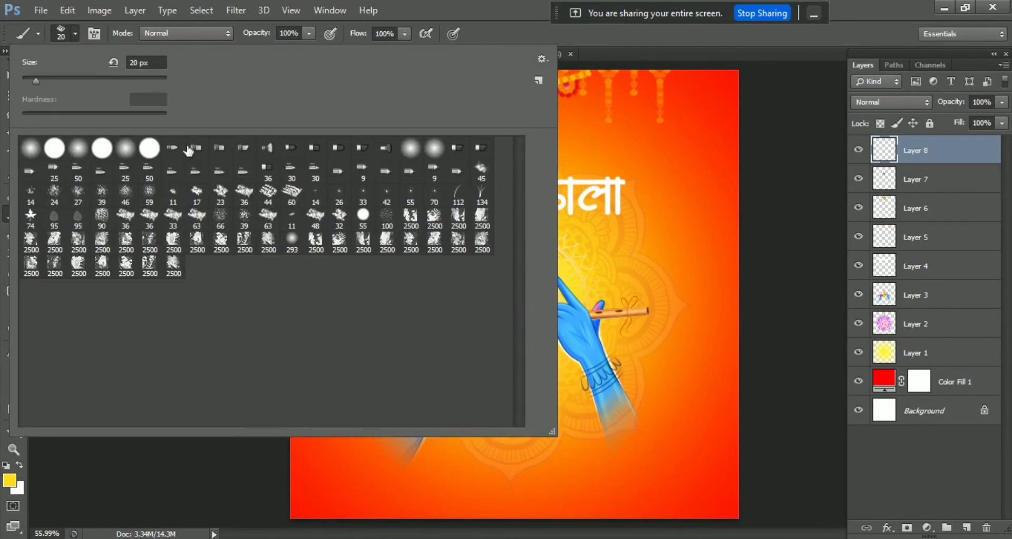
pyautogui.click(268, 192)
pyautogui.click(542, 7)
pyautogui.press('[')
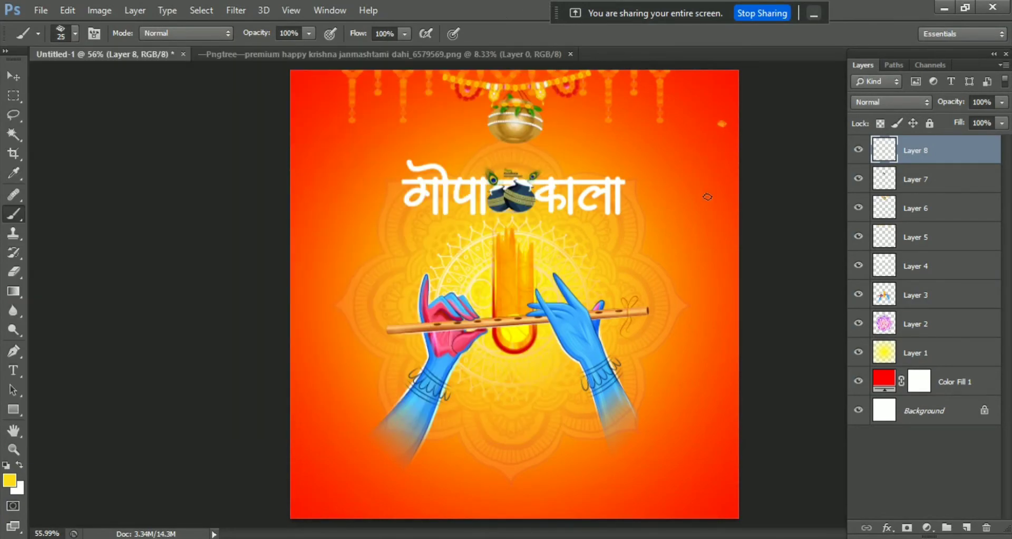
pyautogui.keyDown('shift'); pyautogui.click(726, 483); pyautogui.keyUp('shift')
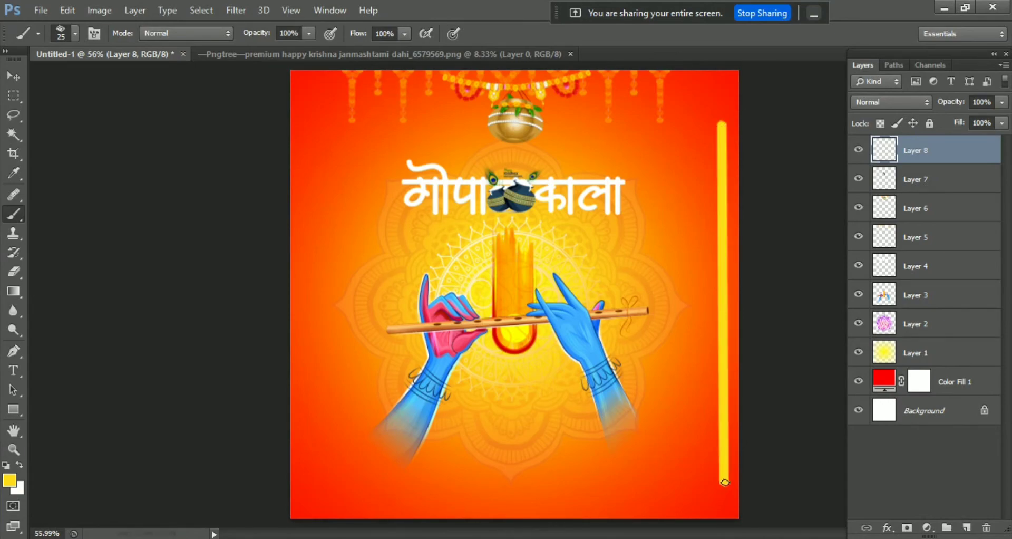
pyautogui.hotkey('ctrl', 'z')
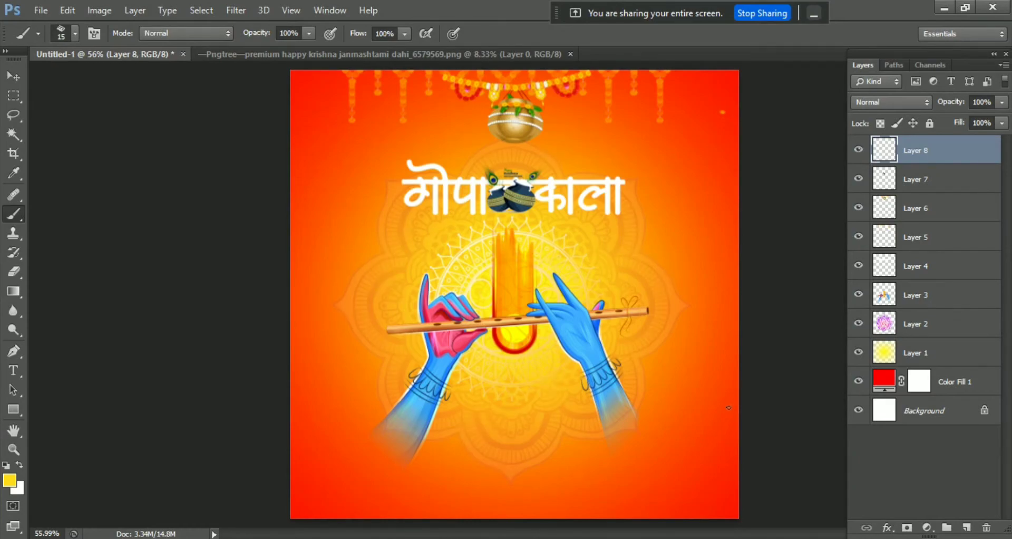
# Paint a vertical yellow line near the right edge and a red-orange line beside it
pyautogui.keyDown('shift'); pyautogui.click(723, 488); pyautogui.keyUp('shift')
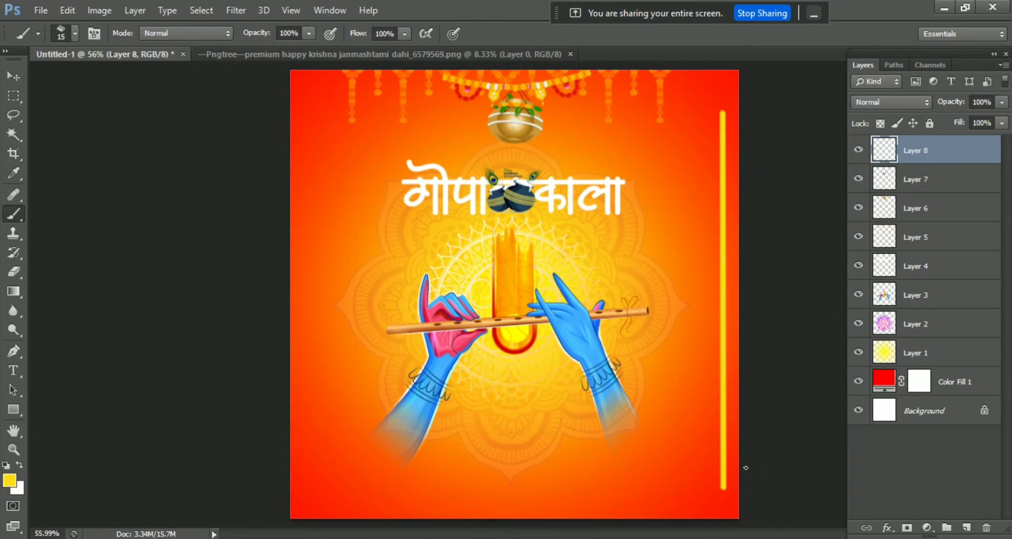
pyautogui.keyDown('alt'); pyautogui.click(322, 113); pyautogui.keyUp('alt')
pyautogui.keyDown('shift'); pyautogui.click(710, 503); pyautogui.keyUp('shift')
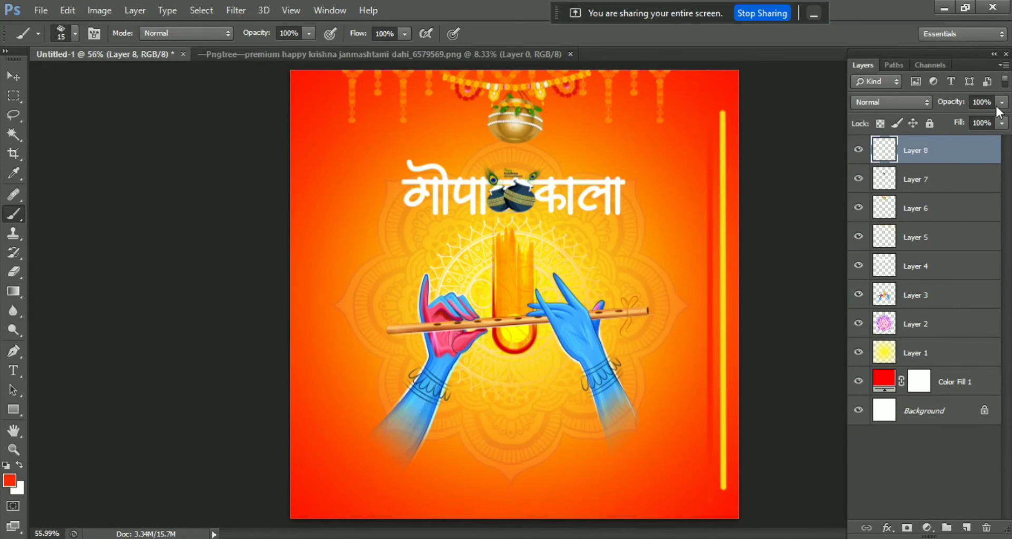
# Lower Layer 8 opacity to 59% and narrow the side lines to 0.24 cm wide
pyautogui.moveTo(960, 105); pyautogui.dragTo(944, 105)
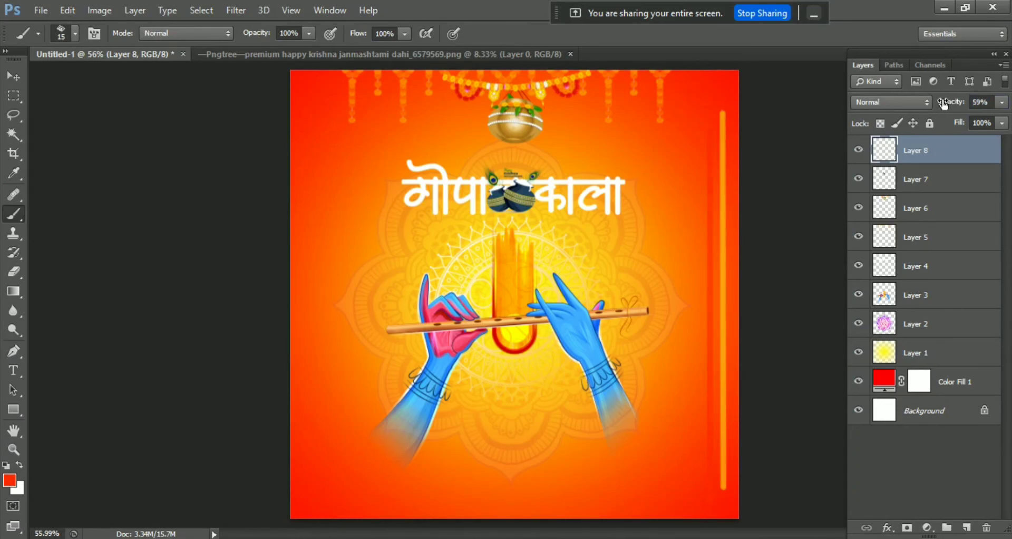
pyautogui.hotkey('ctrl', 't')
pyautogui.moveTo(715, 305); pyautogui.dragTo(722, 312)
pyautogui.press('Return')
pyautogui.press('b')
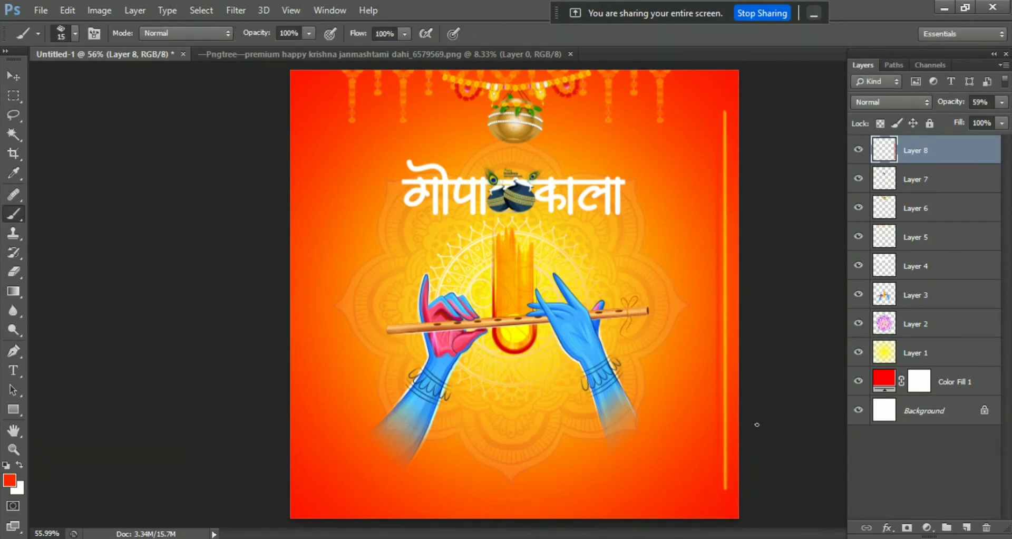
pyautogui.scroll(1, 655, 346)
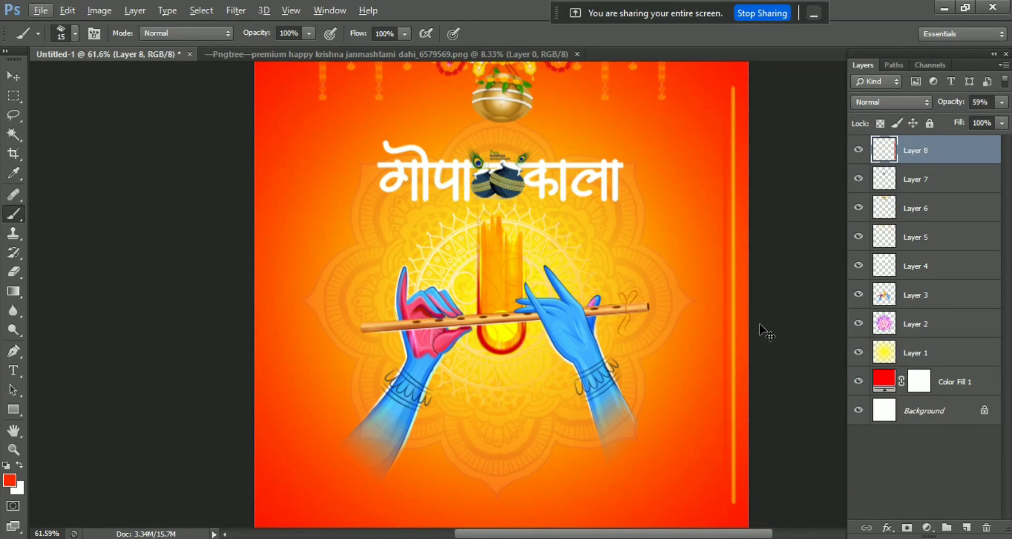
# Duplicate the side lines as Layer 8 copy and move it to the poster's left edge
pyautogui.rightClick(933, 152)
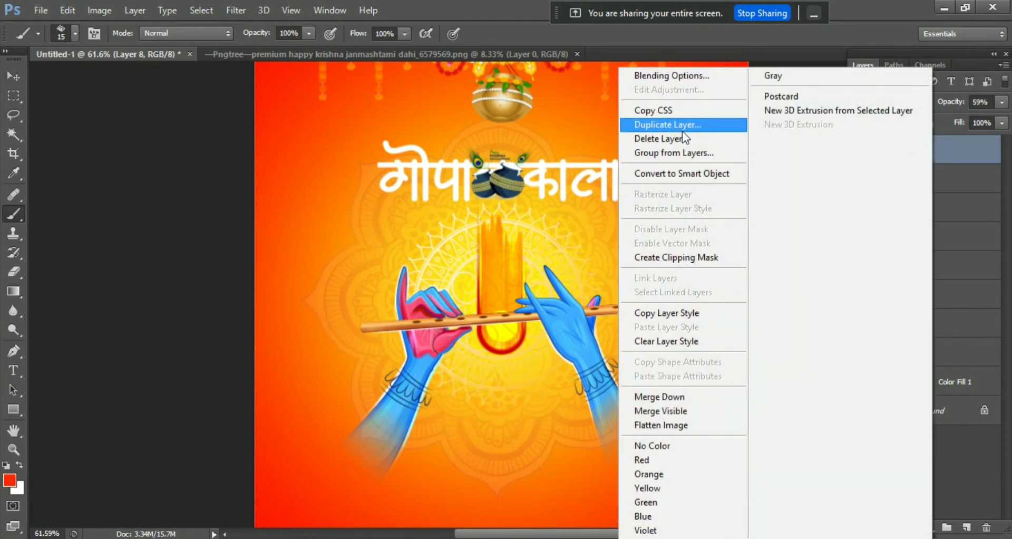
pyautogui.click(723, 126)
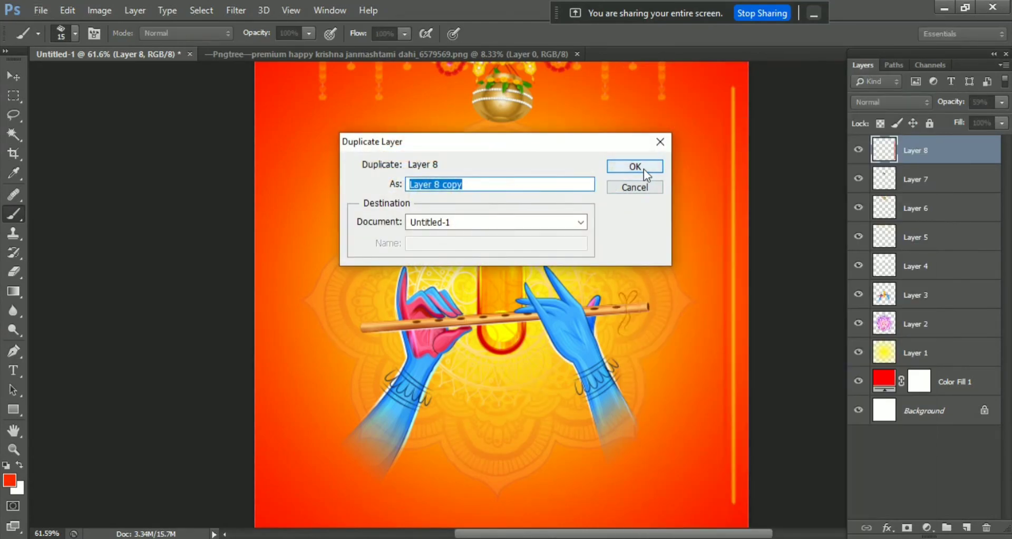
pyautogui.click(635, 167)
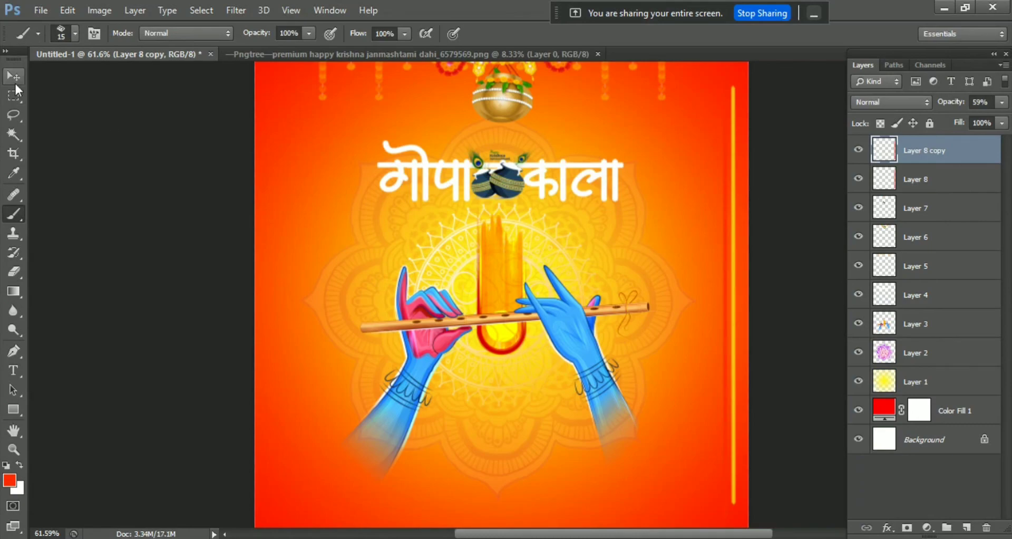
pyautogui.click(14, 76)
pyautogui.moveTo(729, 272); pyautogui.dragTo(273, 276)
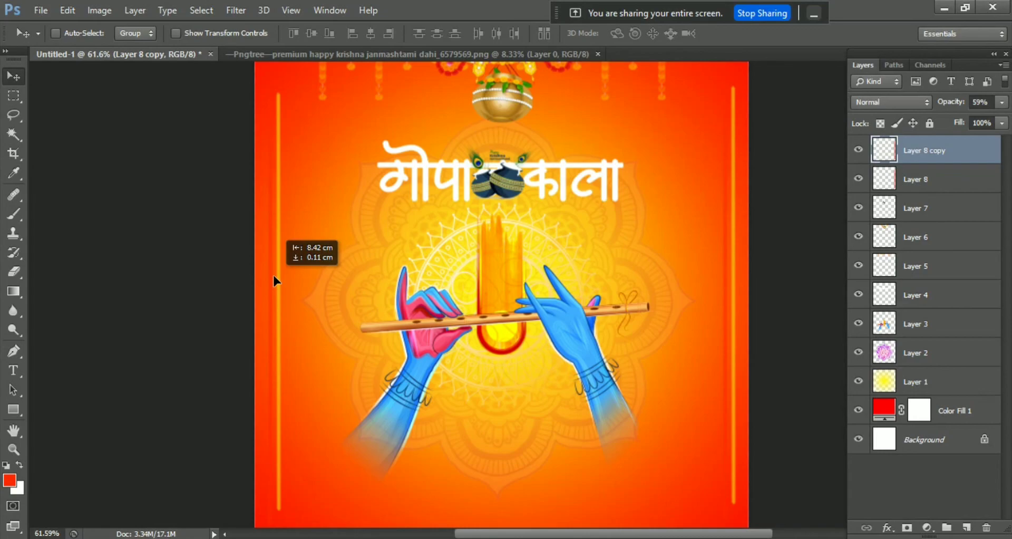
pyautogui.scroll(-2, 282, 268)
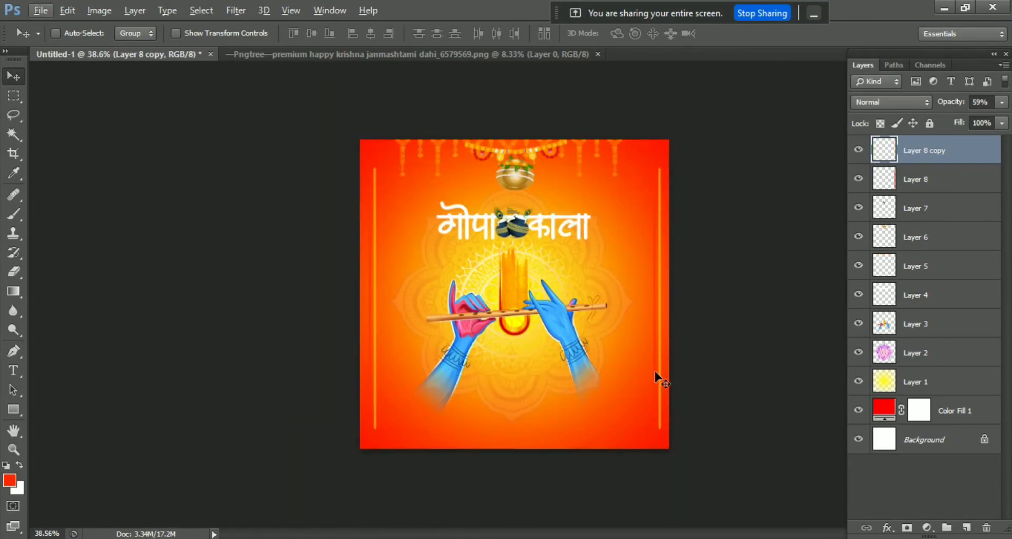
pyautogui.press('Left')
pyautogui.press('Left')
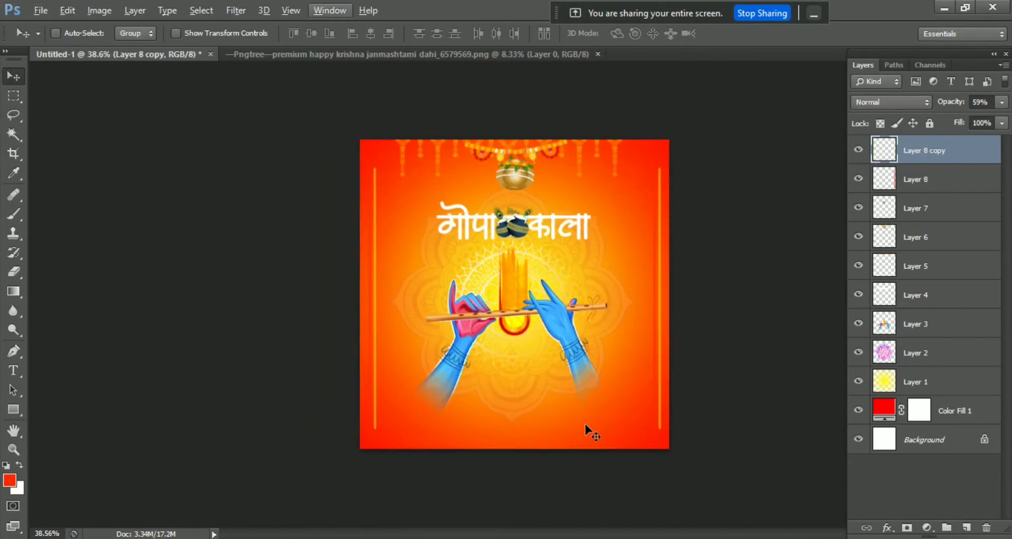
pyautogui.scroll(1, 583, 423)
pyautogui.scroll(2, 583, 423)
pyautogui.scroll(1, 584, 423)
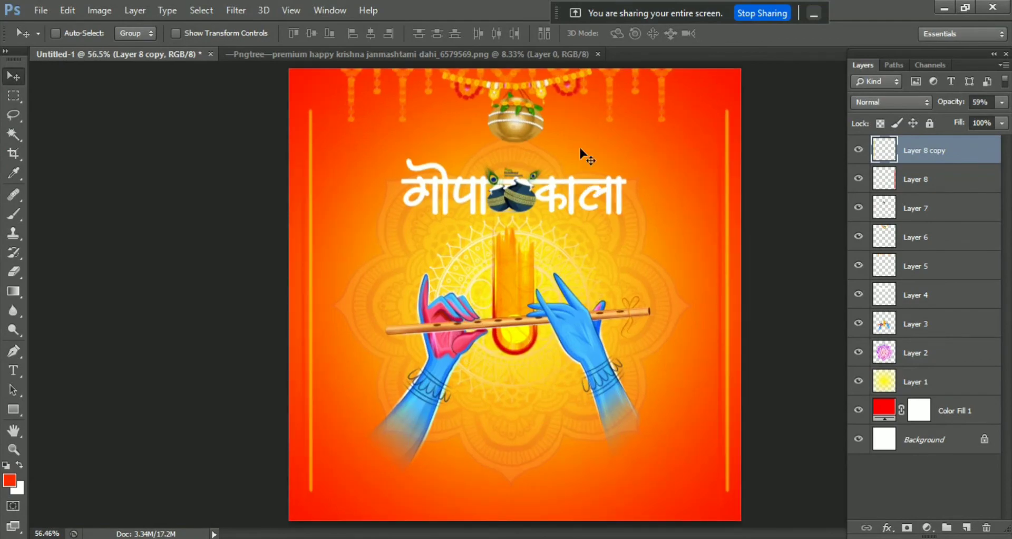